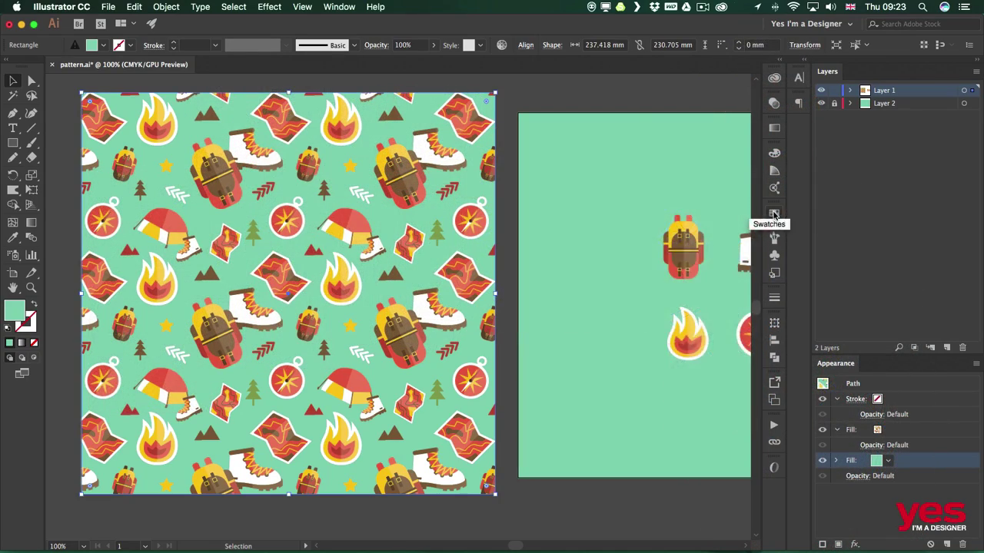
Inspect the existing camping pattern swatch and its hidden green background rectangle, then undo.
left_click(774, 214)
key("super+shift+a")
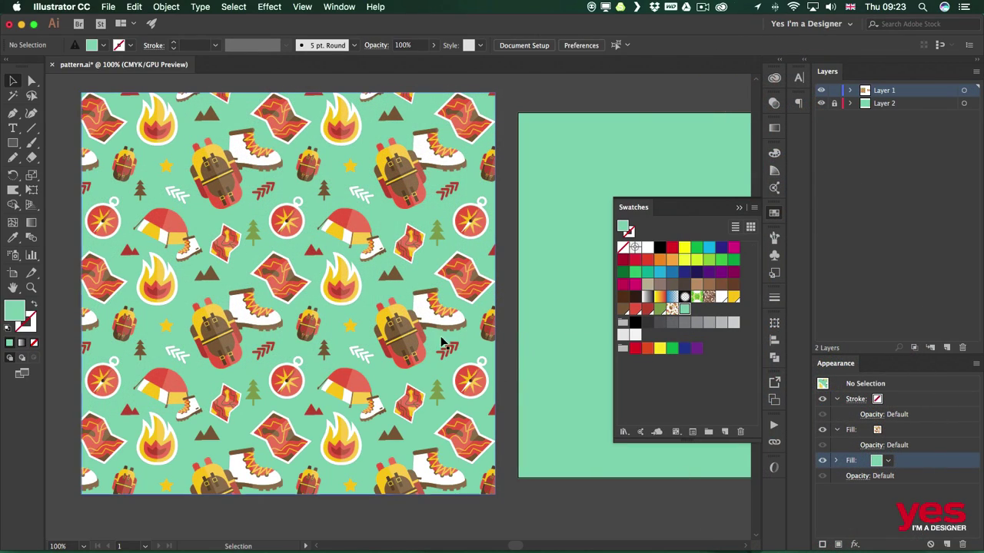
left_click(672, 309)
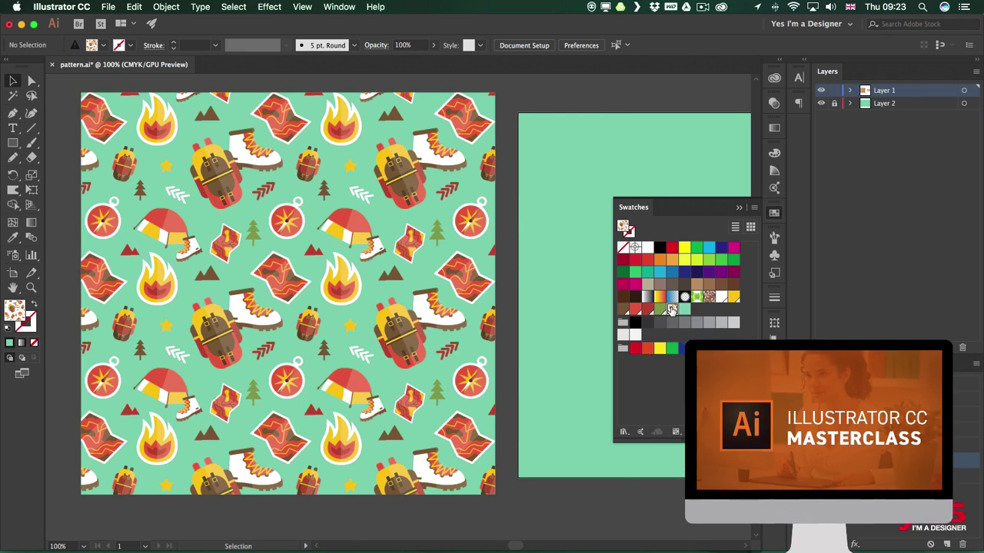
double_click(671, 309)
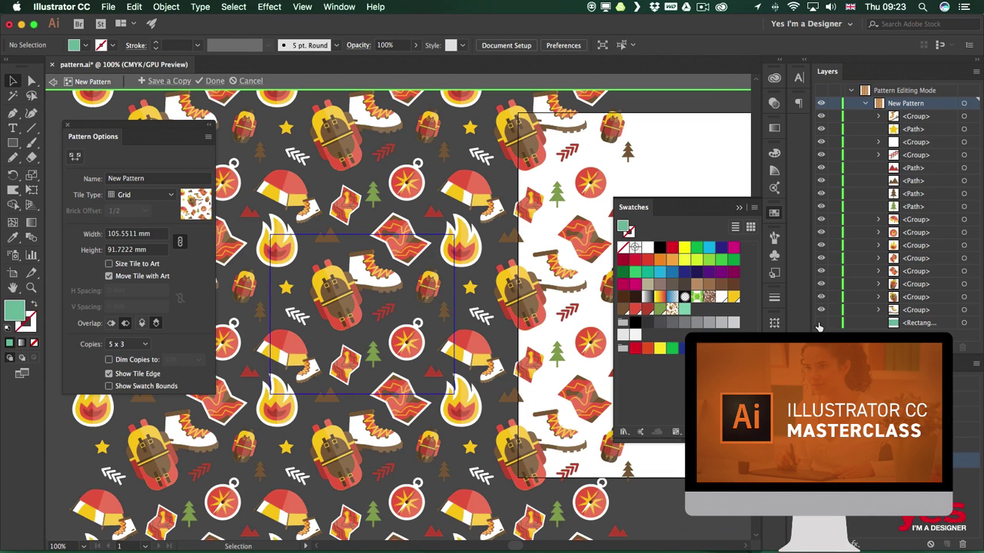
left_click(821, 323)
left_click(964, 323)
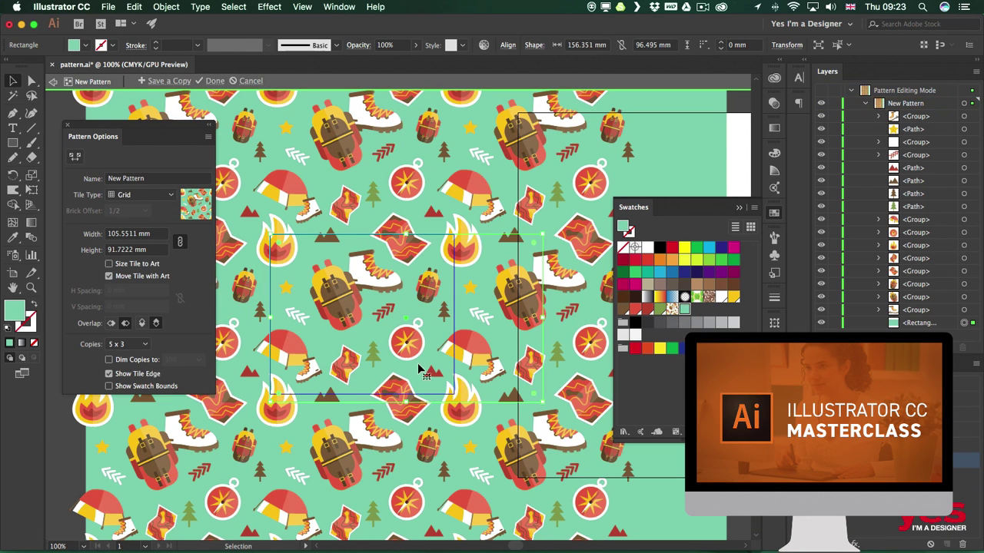
key("super+z")
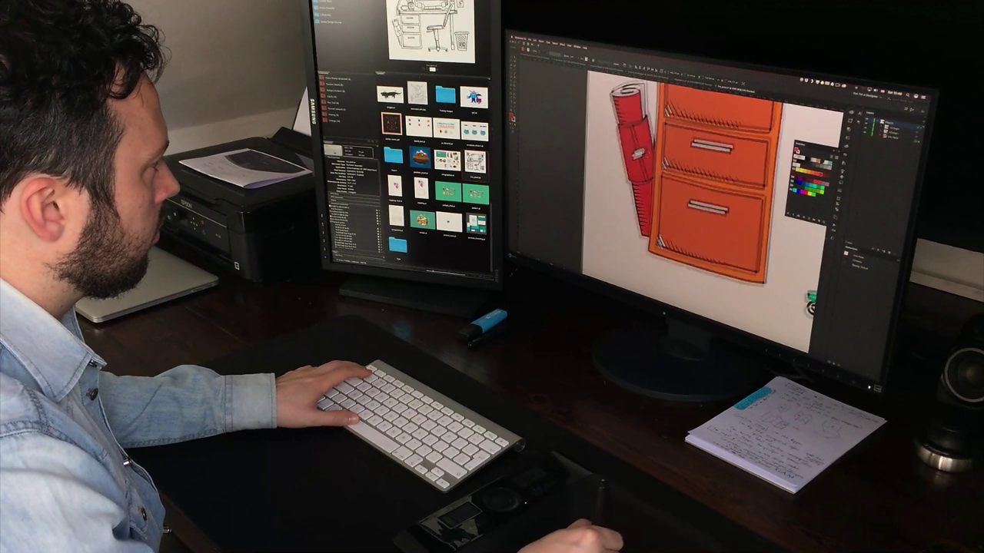
Zoom out, marquee-select the star, mountains, tree and arrows column, then deselect.
key("super+minus")
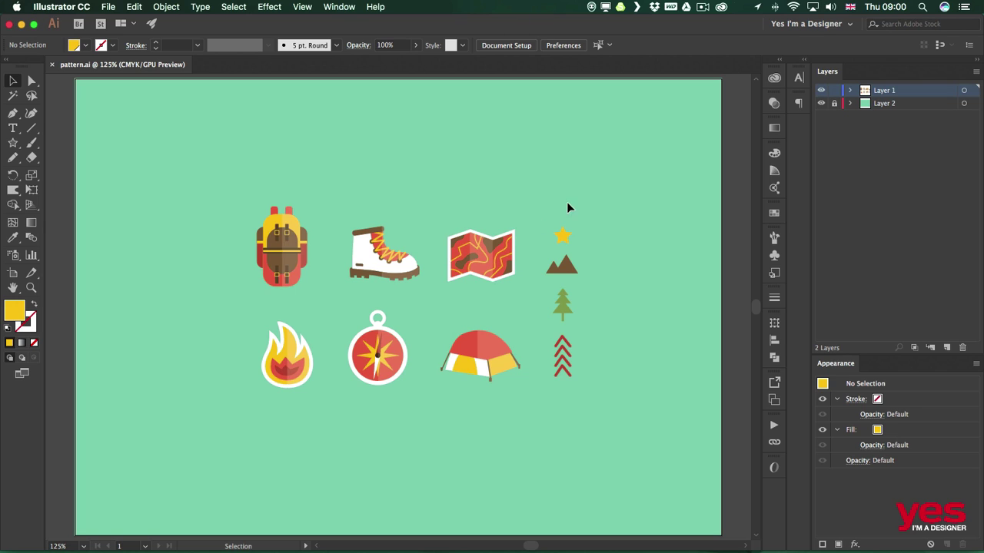
left_click_drag(559, 316, 554, 391)
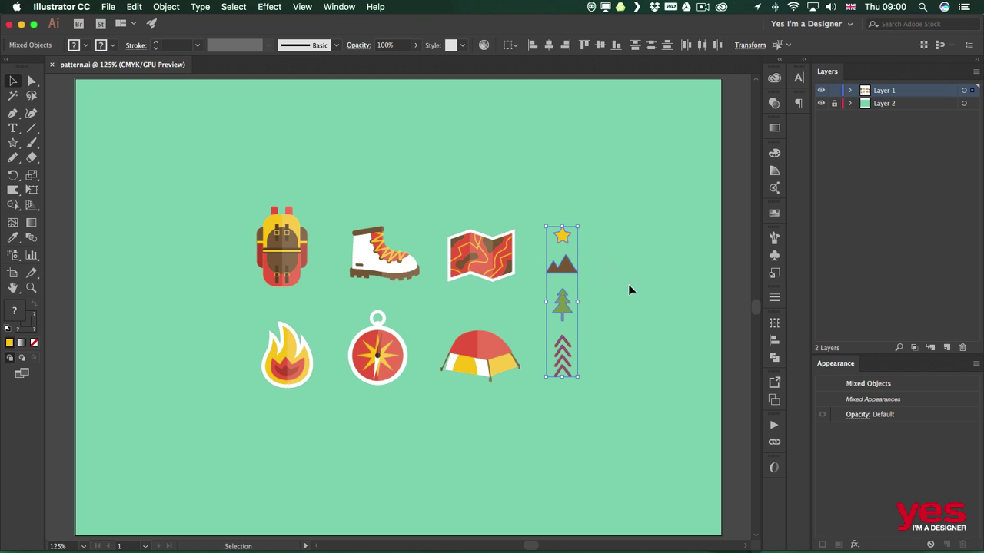
left_click(610, 270)
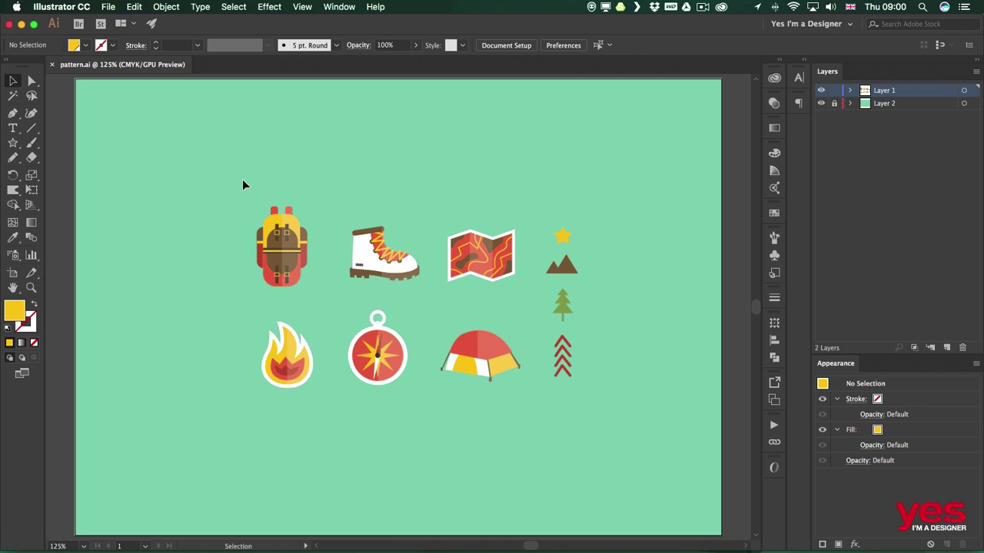
Select all eight camping icons and make a new pattern from them via Object > Pattern > Make.
left_click_drag(258, 213, 677, 413)
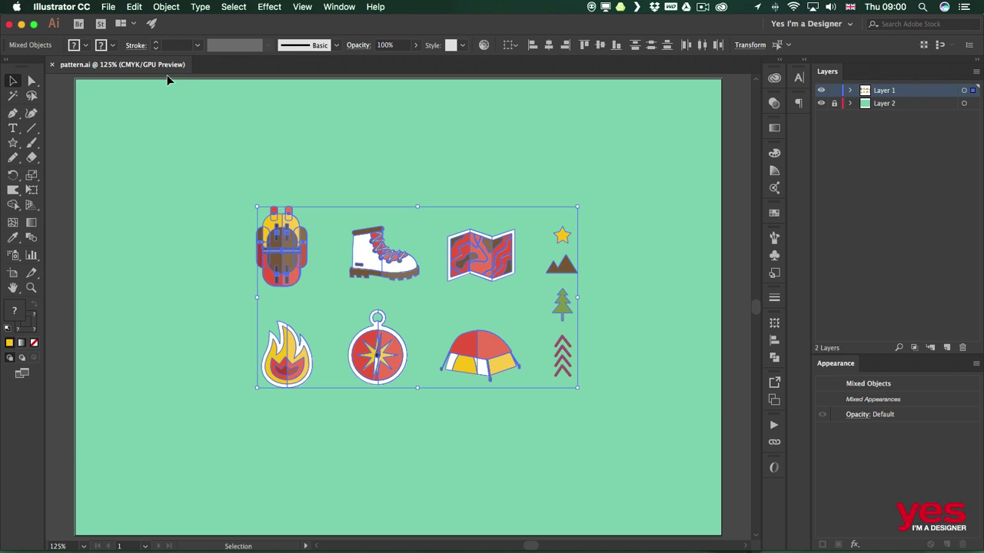
left_click(168, 8)
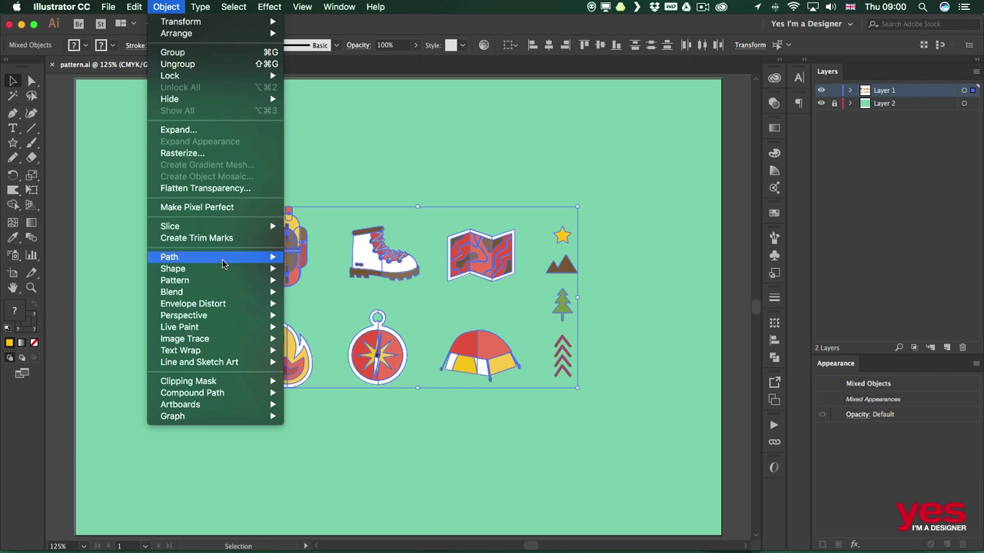
mouse_move(229, 282)
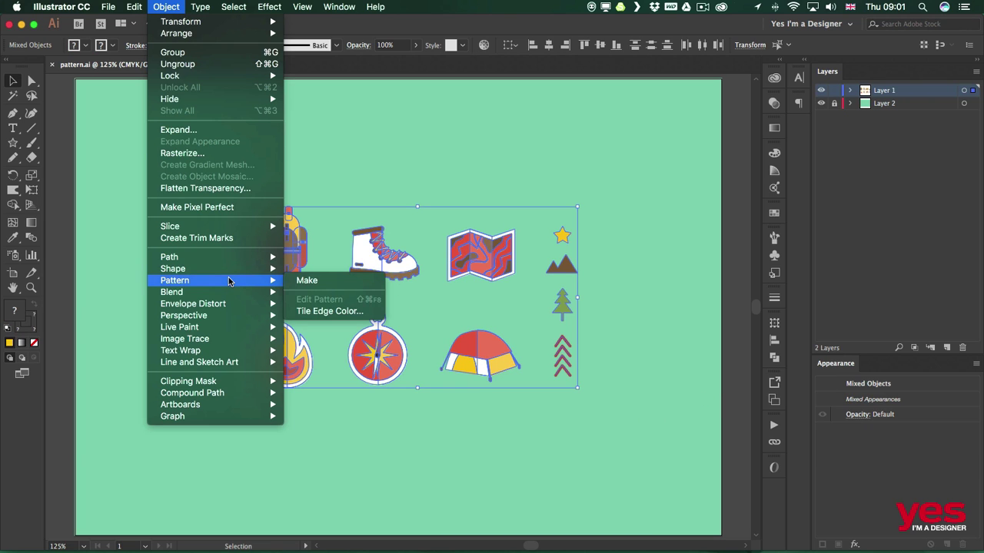
left_click(341, 288)
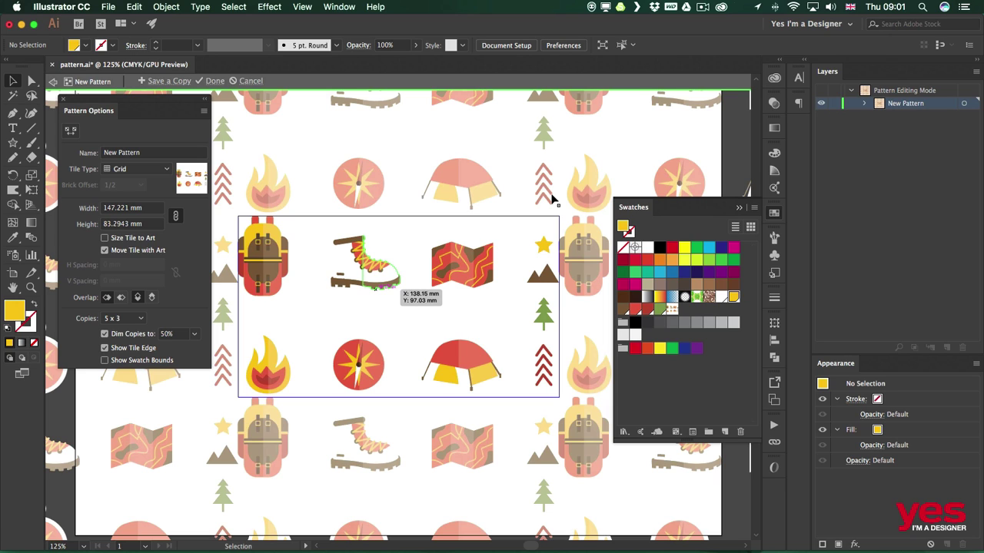
Close the swatches, expand New Pattern in Layers, and move Pattern Options slightly lower.
left_click(552, 200)
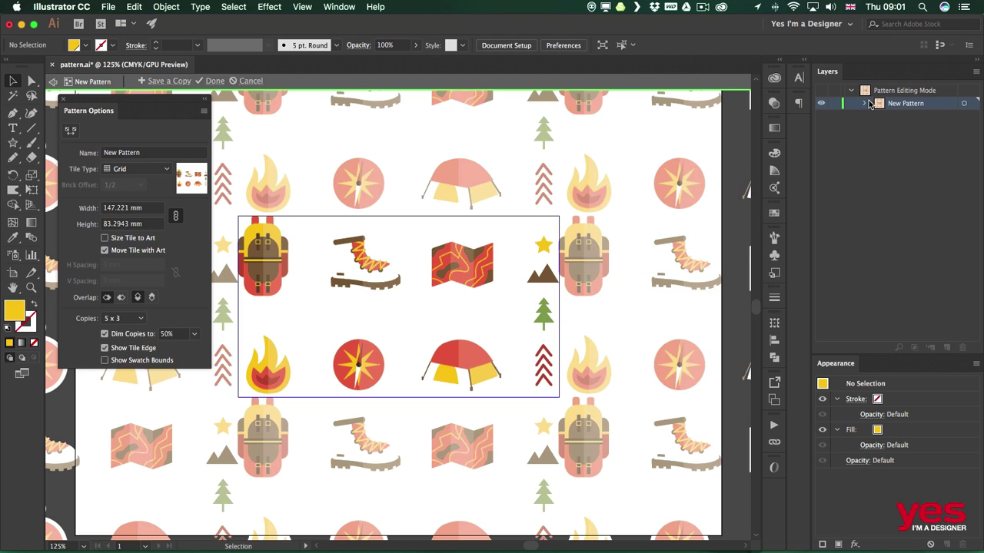
left_click(865, 103)
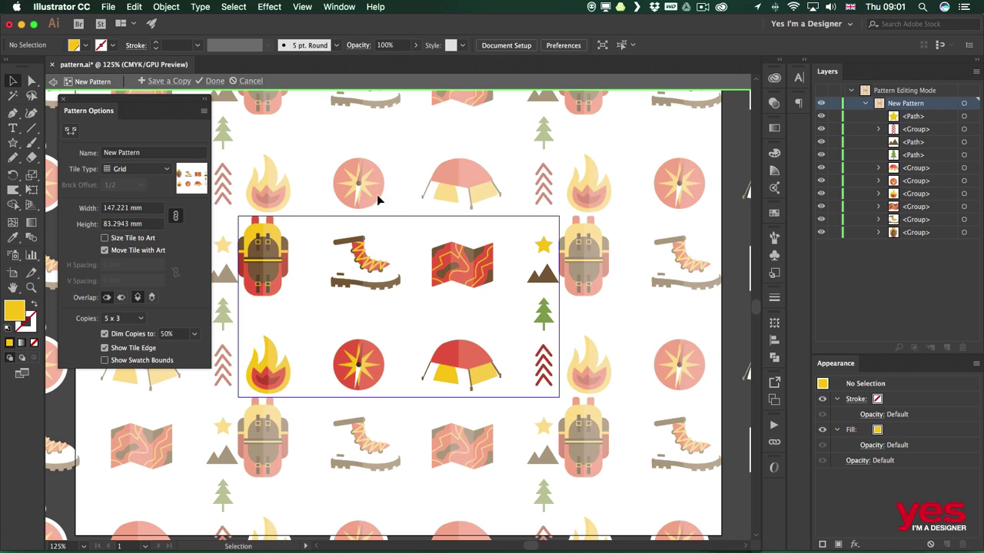
left_click_drag(129, 108, 133, 134)
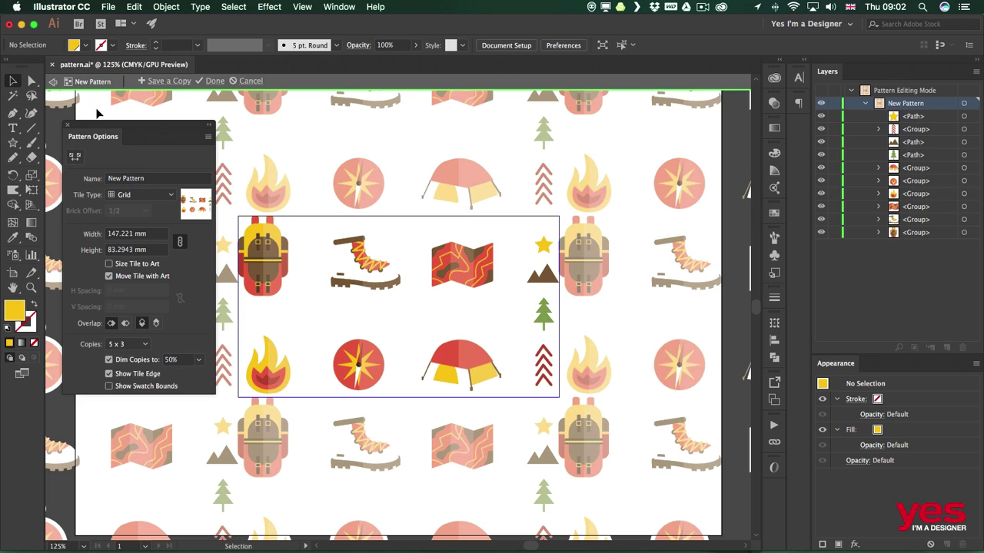
Drag all four tile sides outward with the Pattern Tile Tool to 156.3511 × 96.52 mm.
left_click(77, 157)
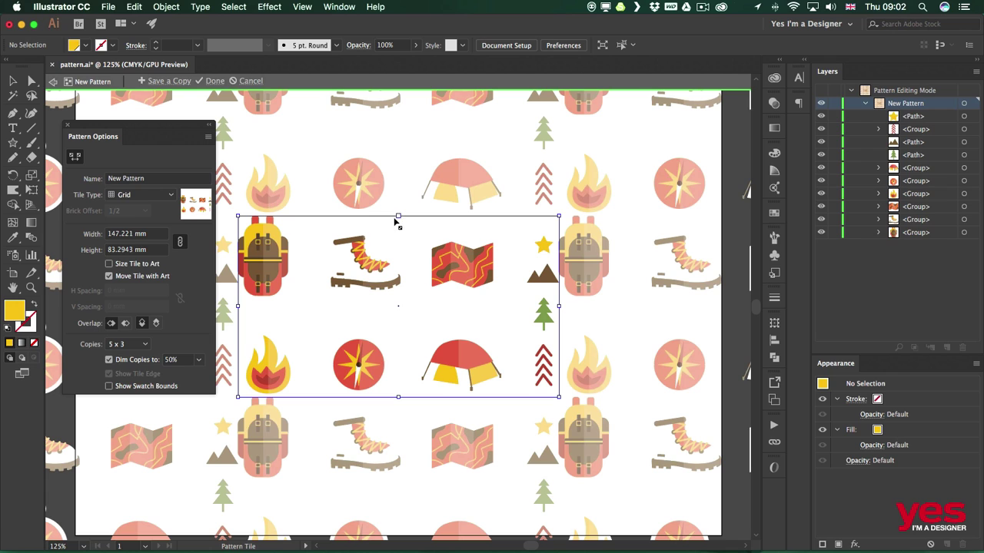
left_click_drag(398, 217, 398, 202)
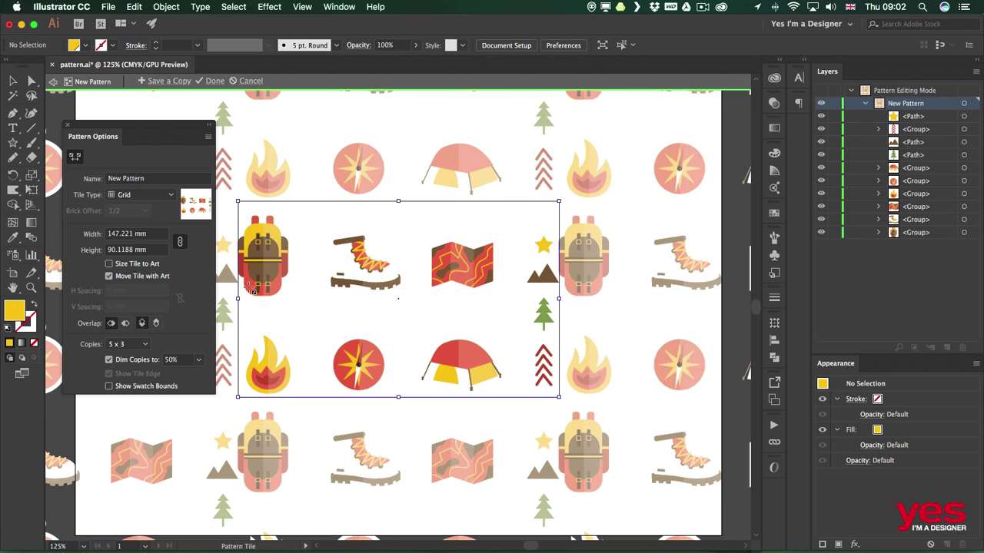
left_click_drag(237, 298, 227, 298)
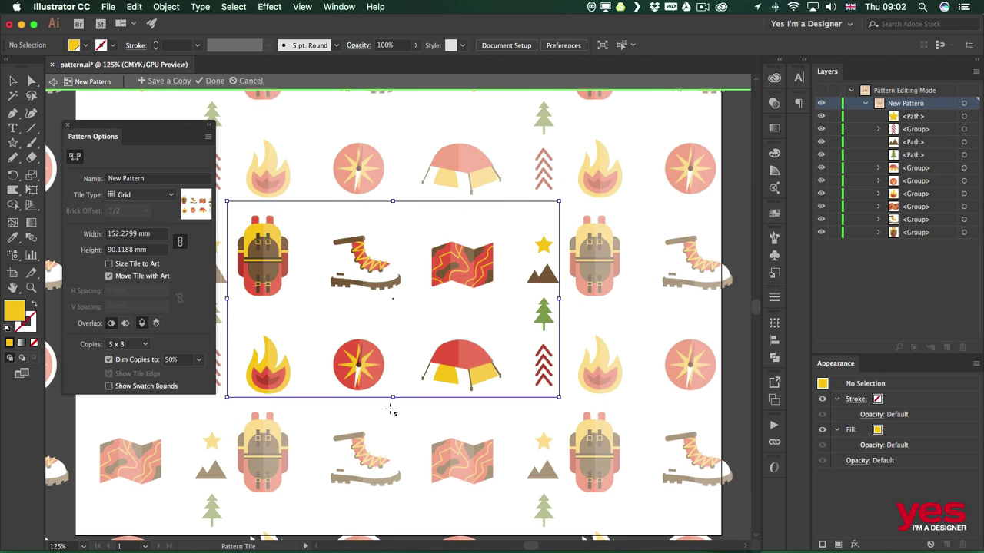
left_click_drag(393, 398, 396, 415)
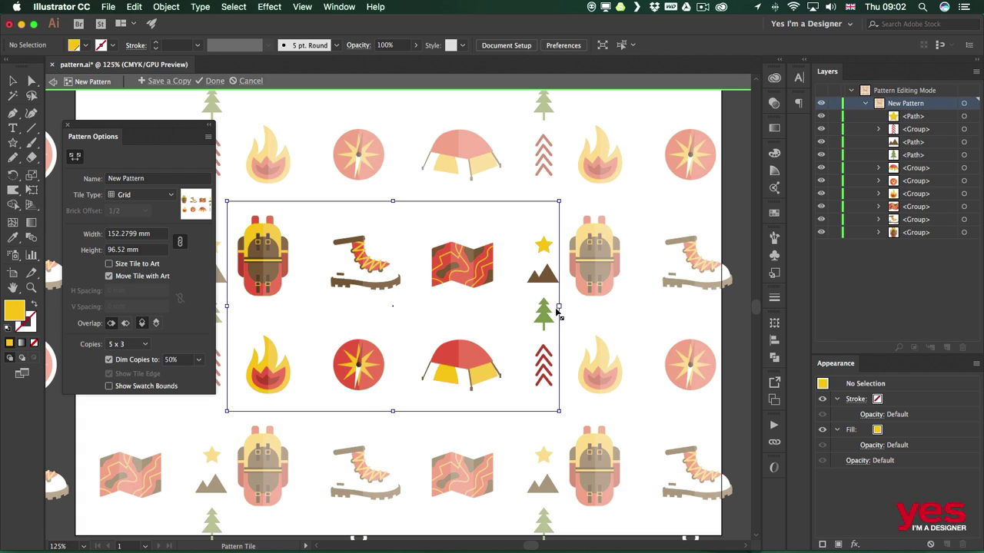
left_click_drag(557, 310, 568, 309)
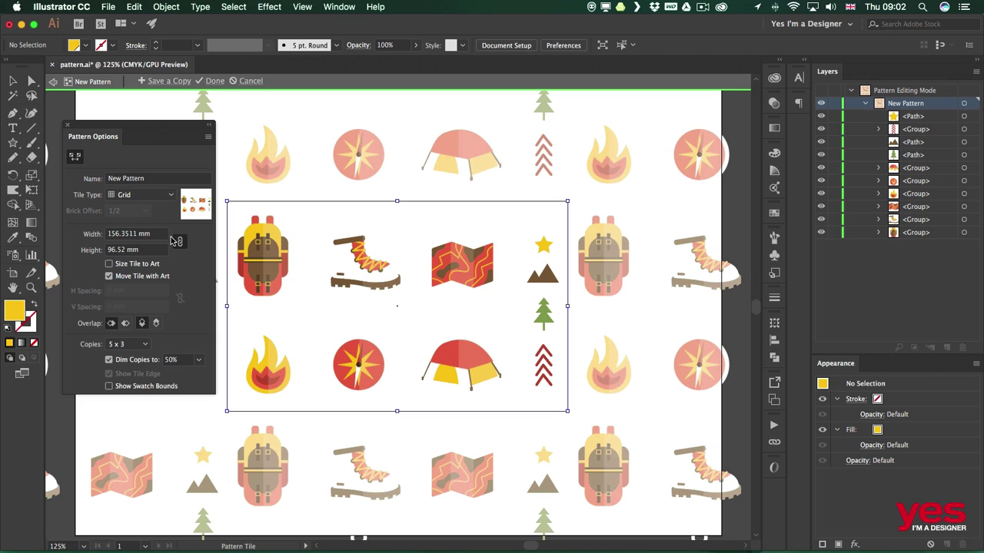
Raise the boot and tilt the backpack counter-clockwise into place beside it.
key("v")
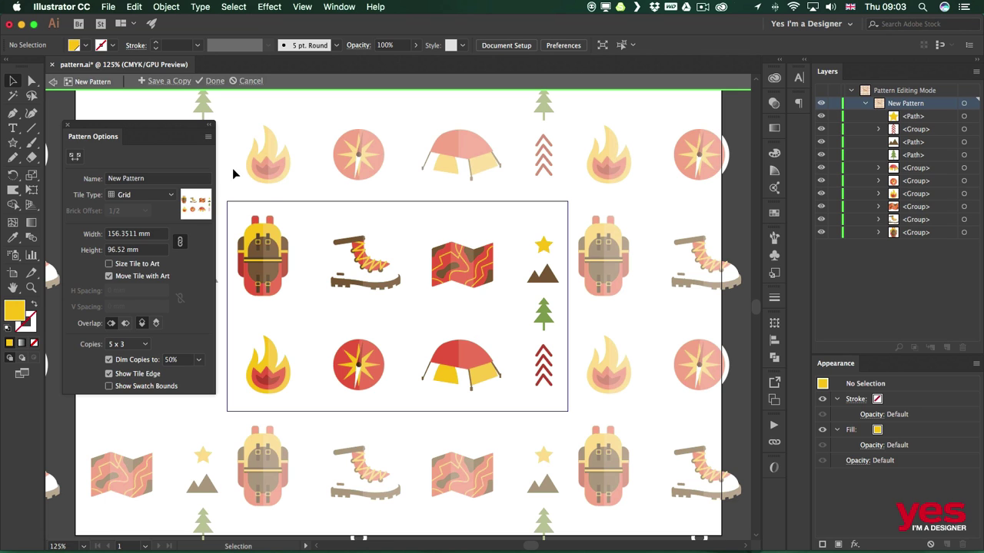
left_click_drag(263, 267, 325, 305)
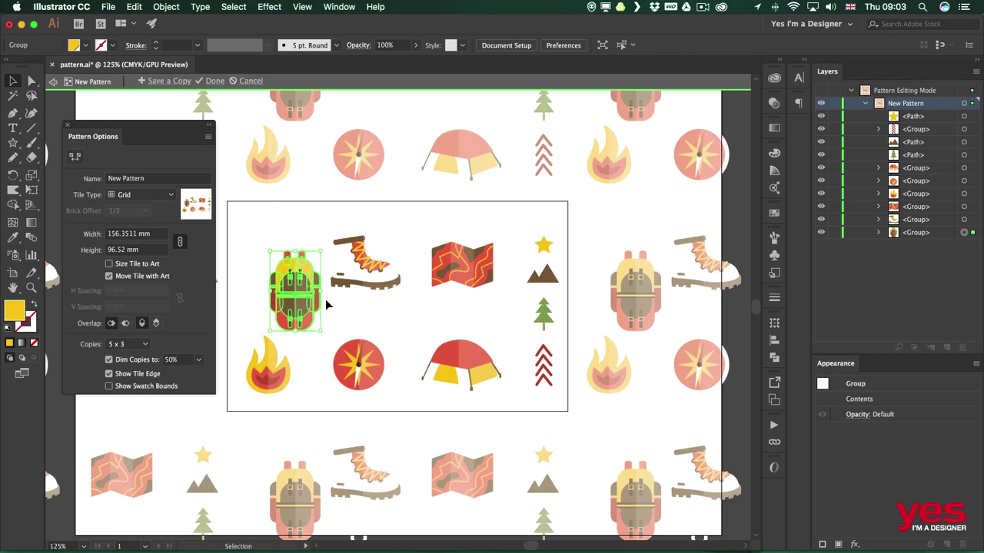
mouse_move(369, 269)
left_mouse_down()
mouse_move(327, 247)
mouse_move(364, 252)
left_mouse_up()
left_click_drag(303, 285, 363, 221)
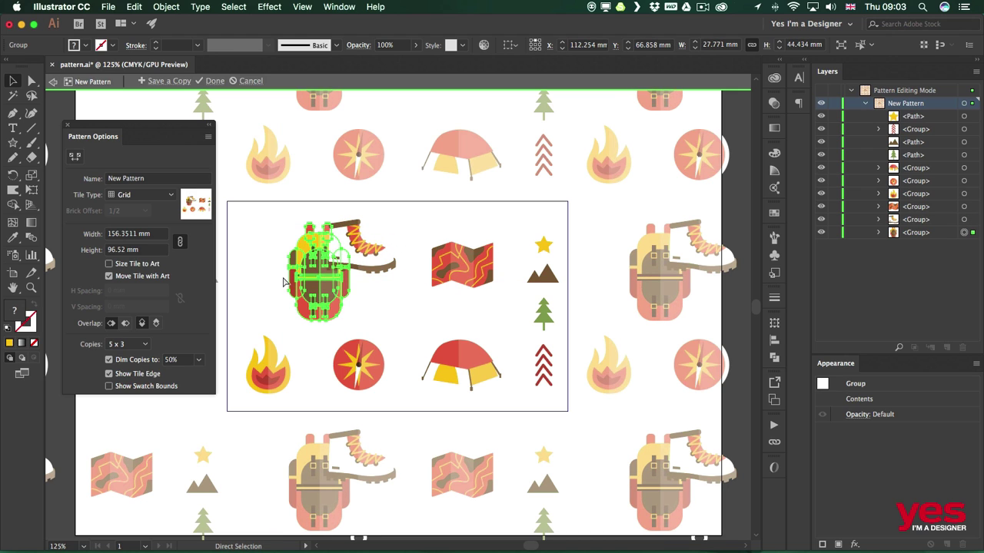
key("v")
left_click_drag(323, 245, 268, 247)
key("super+shift+a")
left_click_drag(315, 289, 338, 291)
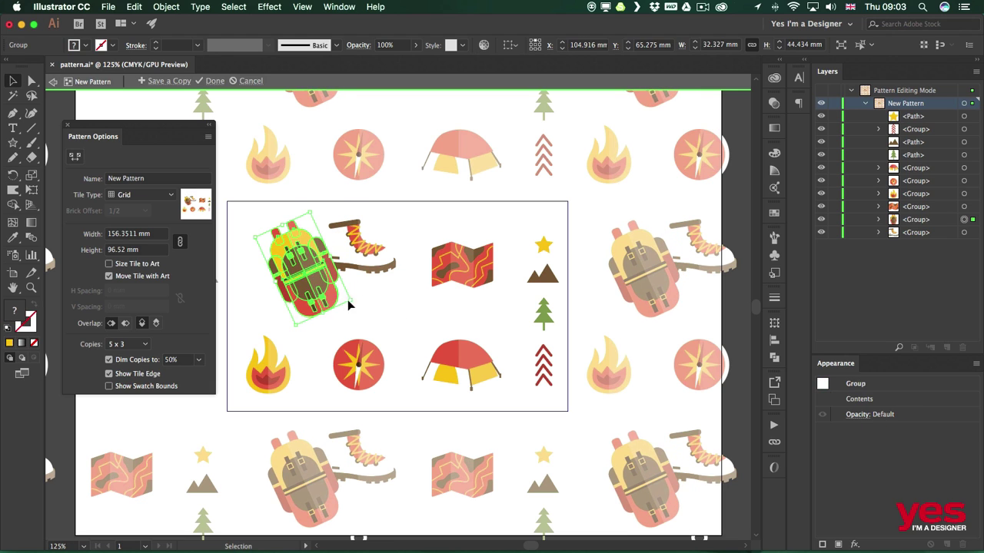
left_click(371, 301)
Move the compass toward the tile centre and rotate the map about 45 degrees.
left_click_drag(388, 348, 400, 322)
left_click_drag(488, 248, 466, 283)
key("r")
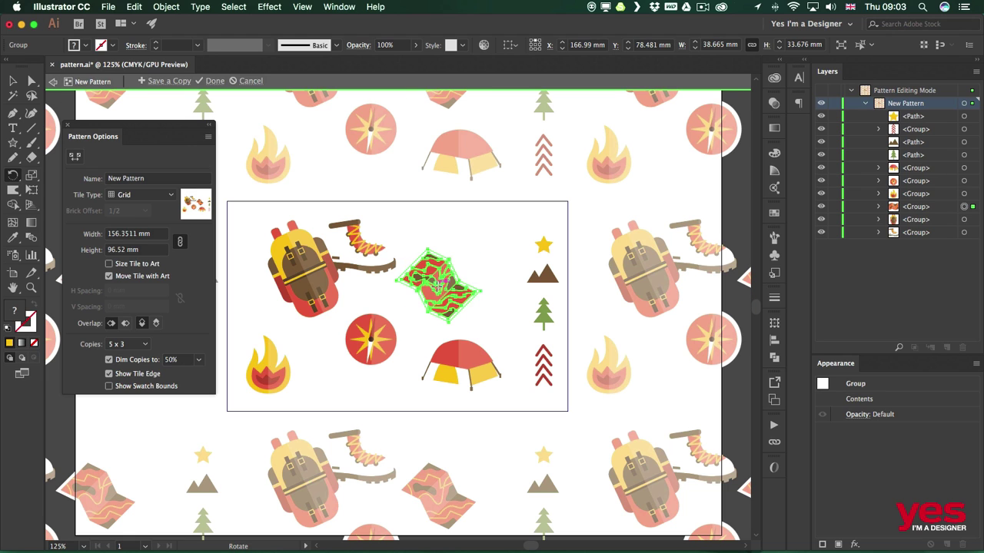
left_click_drag(436, 286, 424, 231)
key("v")
left_click(428, 305)
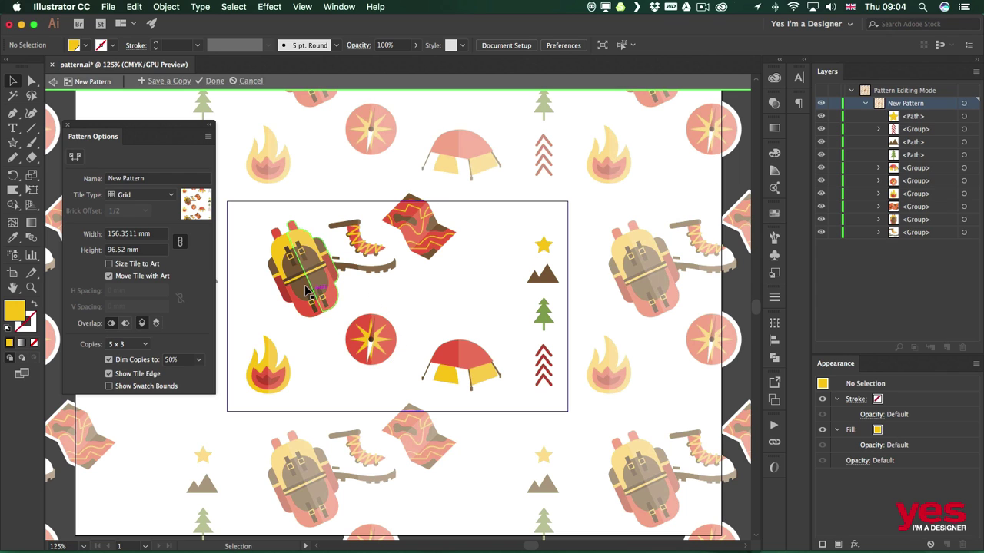
Draw a tile-sized rectangle, snap its left edge to the tile, and send it behind the icons.
key("m")
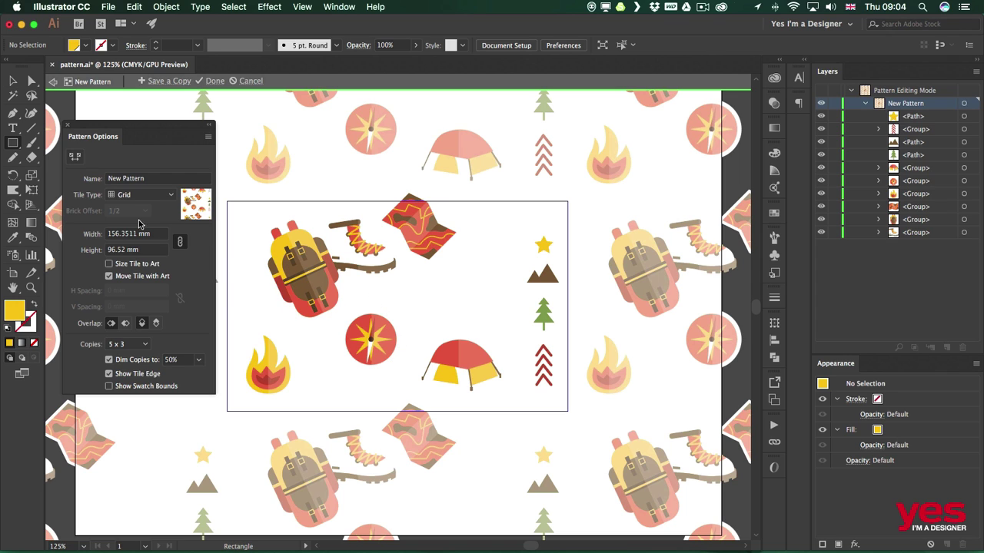
left_click_drag(227, 201, 567, 409)
key("v")
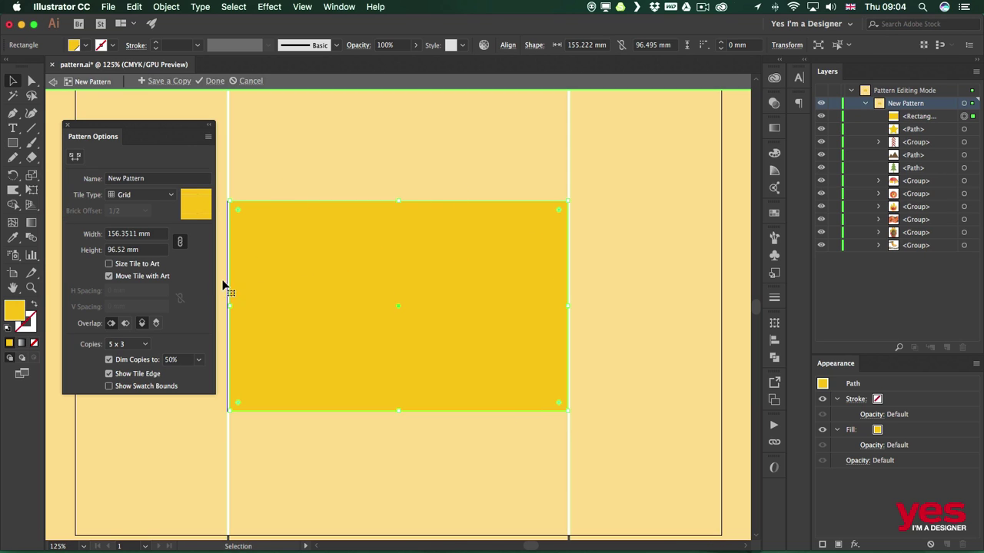
left_click_drag(231, 305, 228, 305)
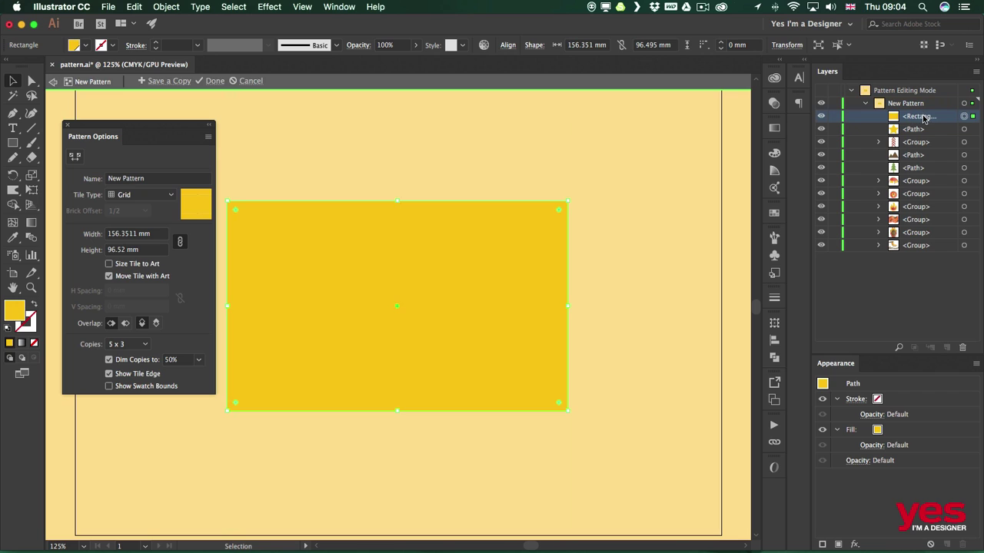
left_click_drag(925, 118, 910, 255)
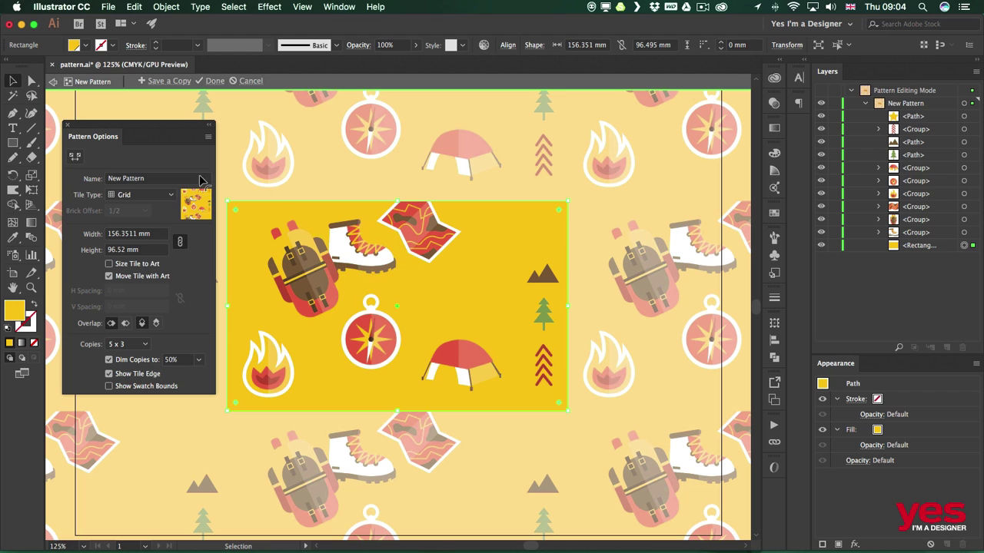
Try green, teal and blue swatches on the background, then lower Cyan for a soft mint.
left_click(87, 46)
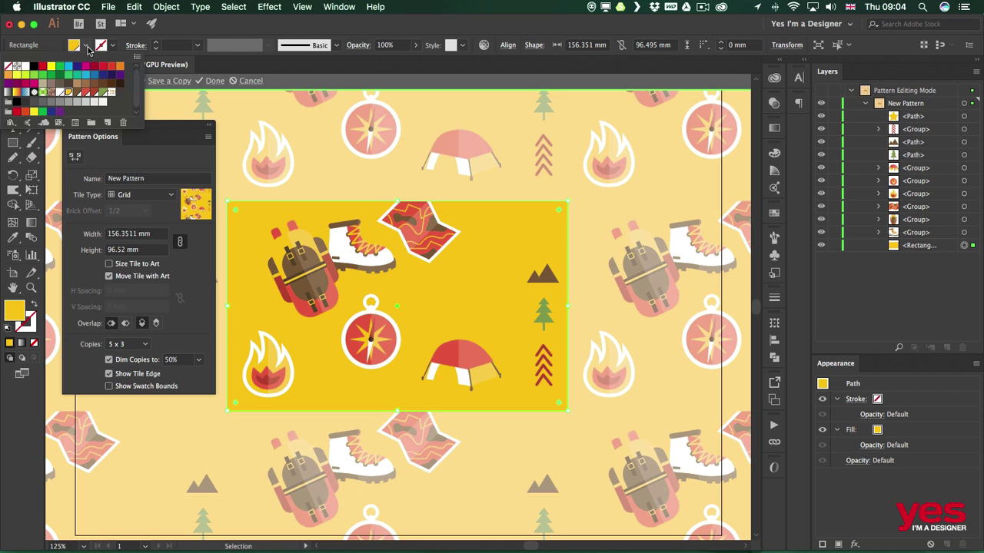
left_click(33, 76)
left_click(33, 76)
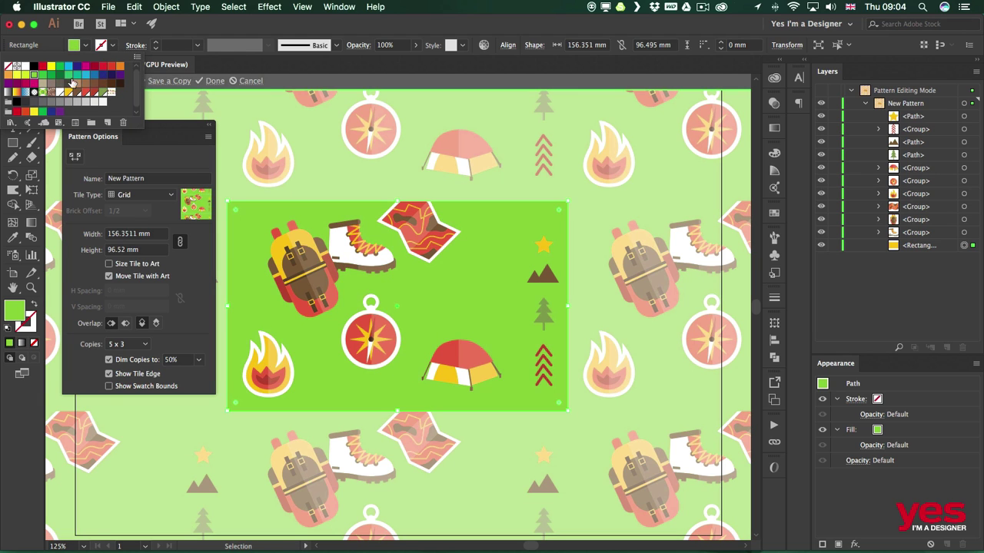
left_click(68, 79)
left_click(77, 75)
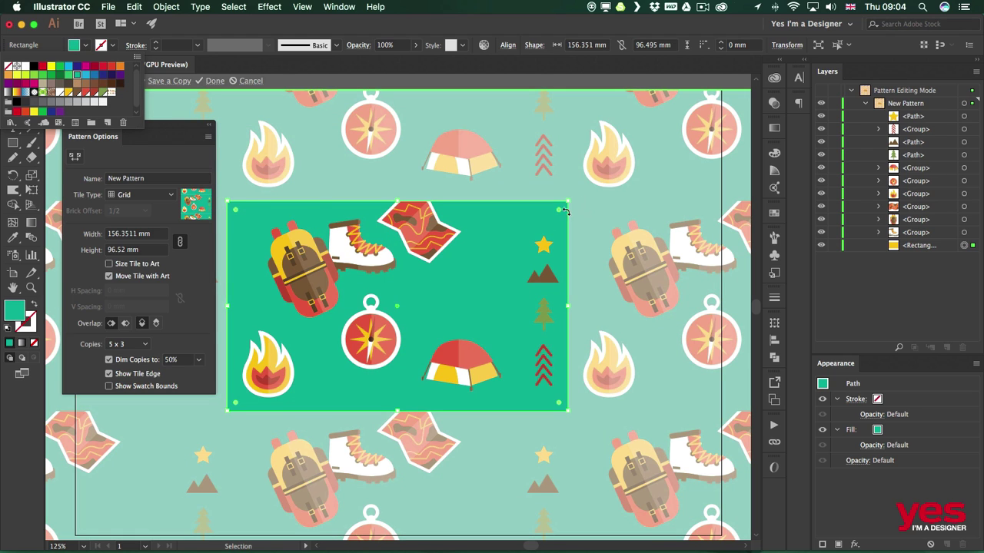
left_click(87, 77)
left_click(77, 76)
left_click(74, 44)
left_click(74, 45, "shift")
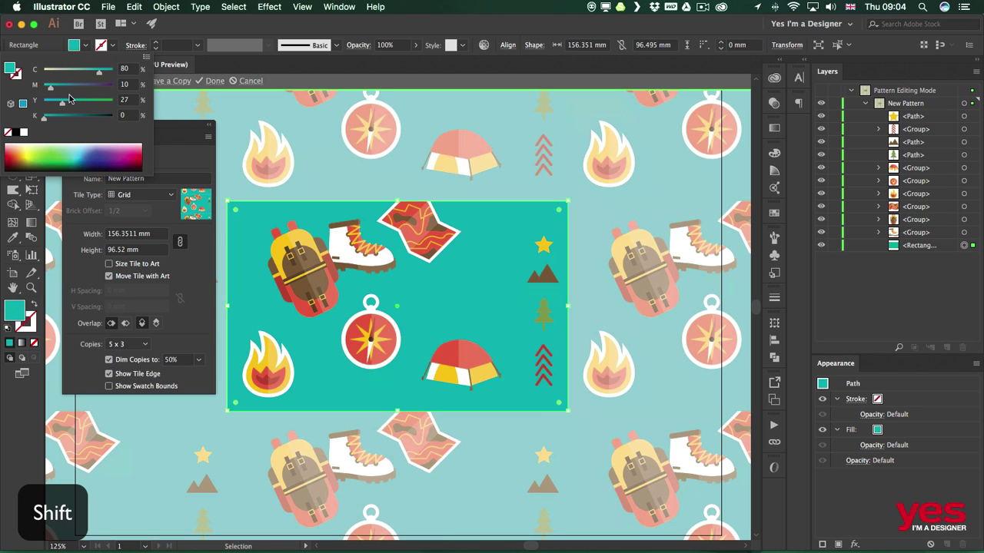
left_click_drag(96, 75, 89, 73)
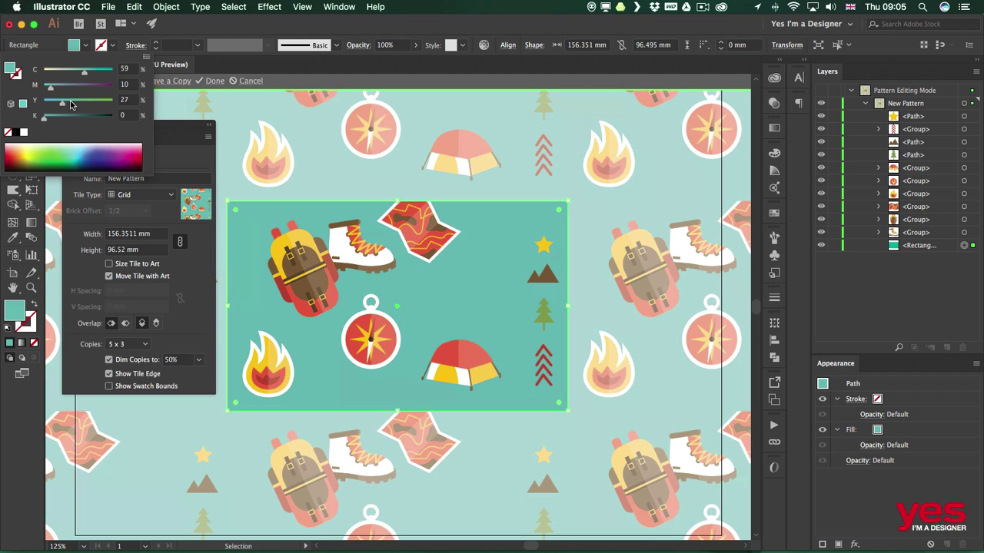
left_click(454, 187)
left_click(451, 186)
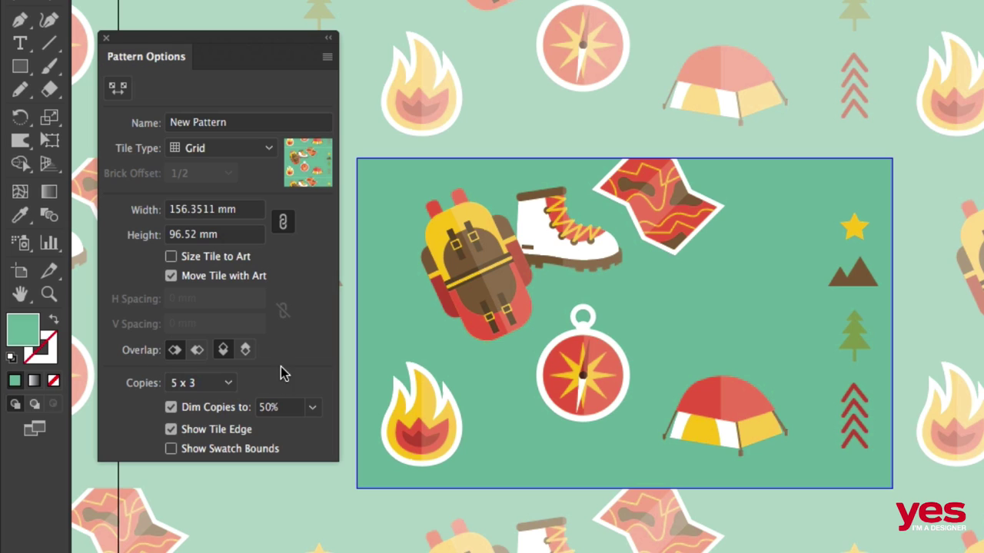
Set overlap to Bottom in Front, then enlarge the map and move it across the top edge.
left_click(222, 351)
mouse_move(641, 187)
left_mouse_down()
mouse_move(621, 184)
mouse_move(627, 173)
left_mouse_up()
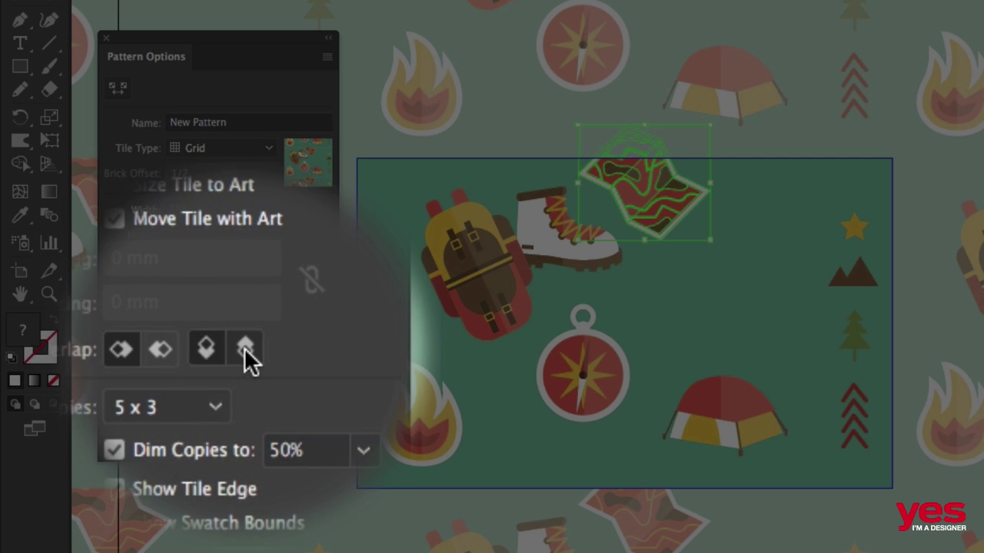
left_click(248, 352)
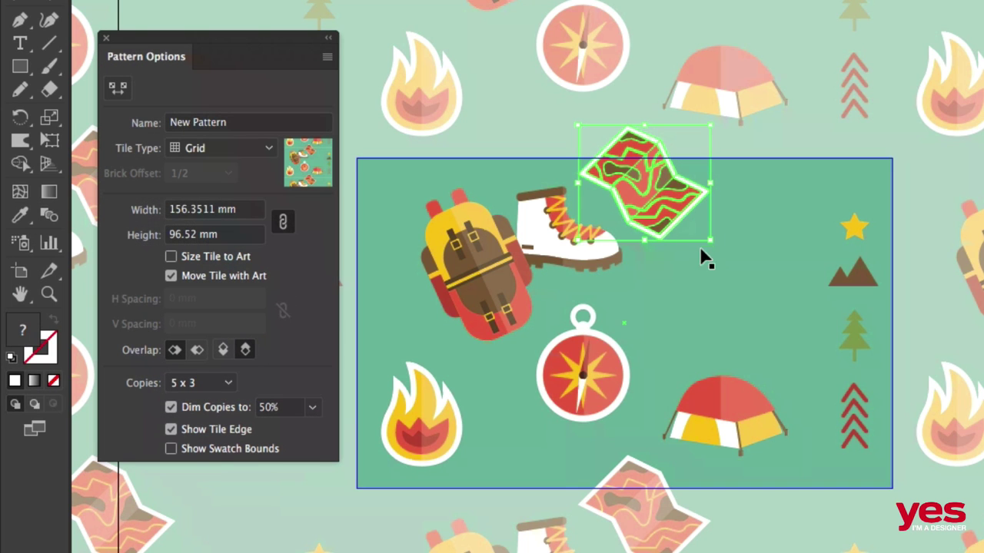
left_click_drag(711, 242, 736, 263)
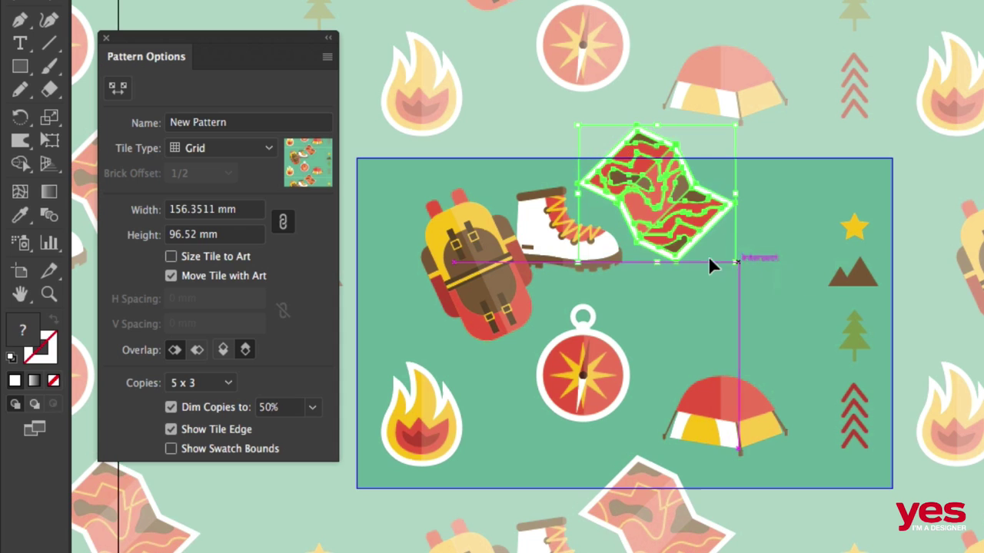
mouse_move(658, 199)
left_mouse_down()
mouse_move(651, 185)
mouse_move(760, 213)
mouse_move(760, 203)
mouse_move(653, 202)
left_mouse_up()
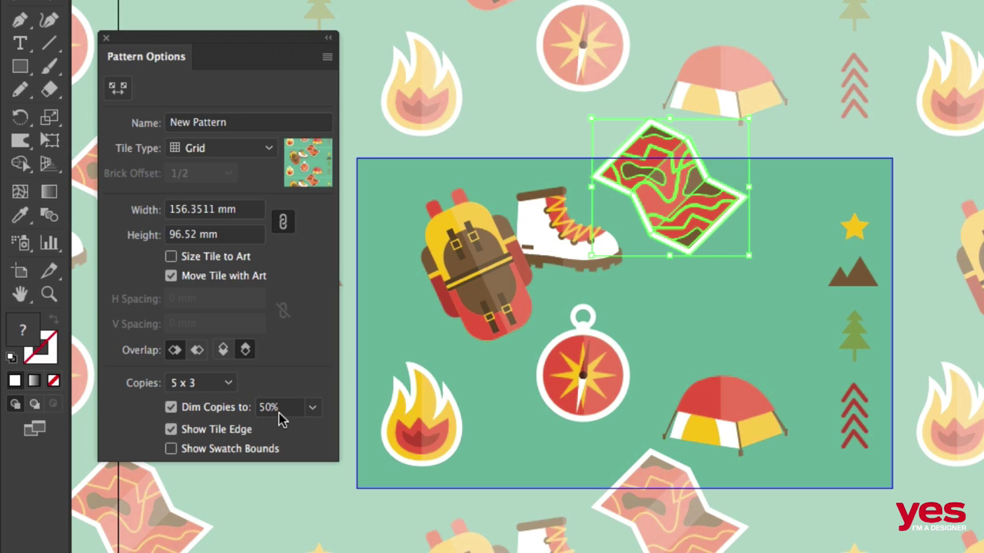
left_click(172, 408)
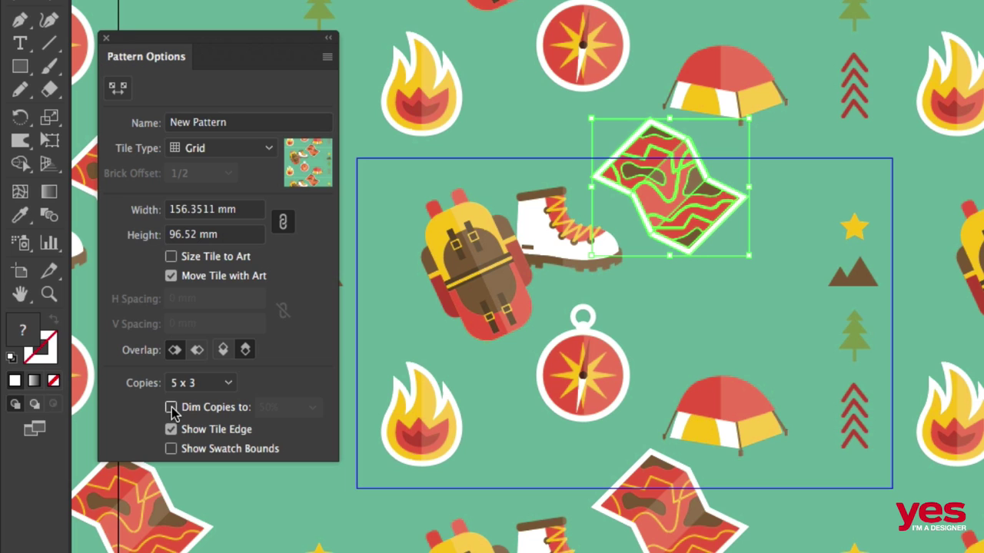
left_click(171, 408)
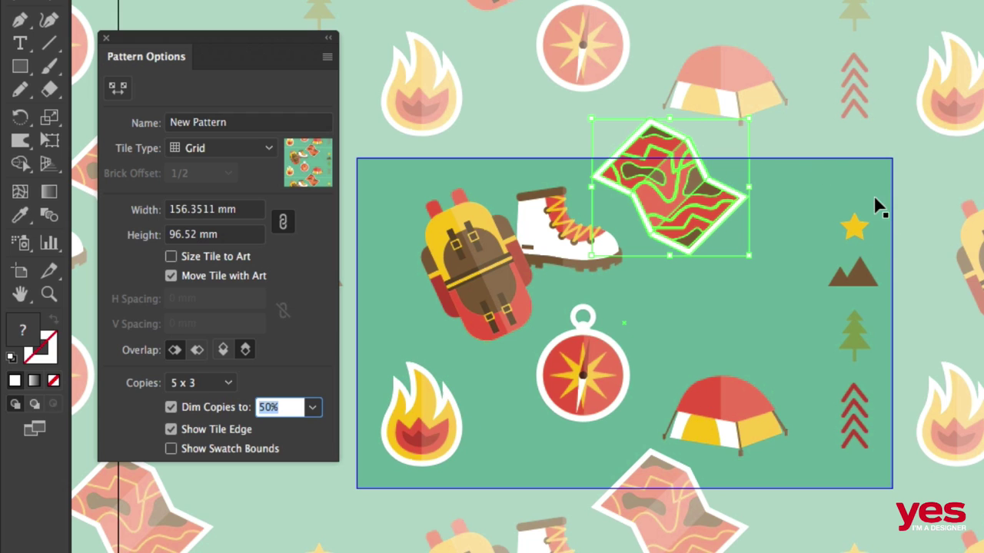
Move the campfire onto the tile's top-left corner and set overlap to Right in Front.
left_click_drag(413, 411, 411, 388)
left_click_drag(404, 308, 487, 333)
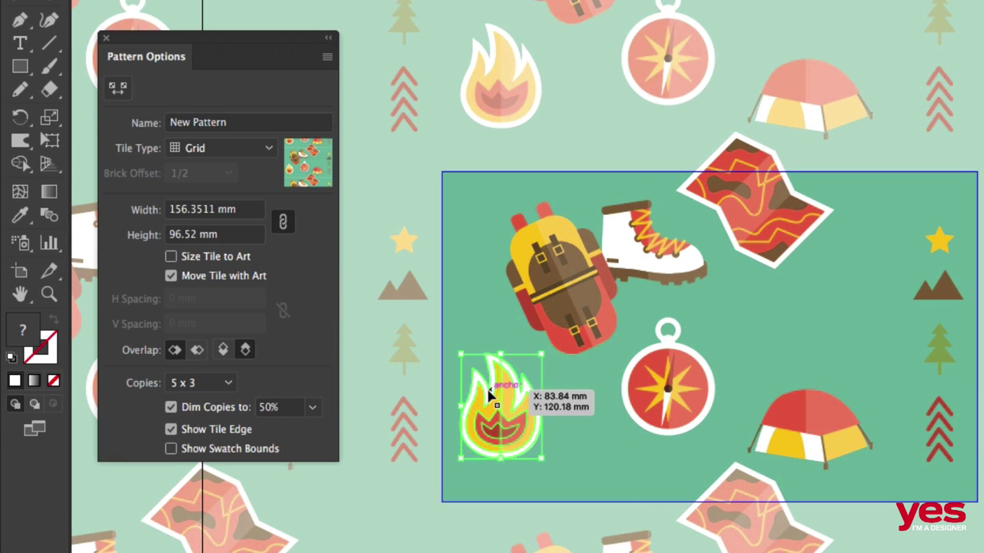
left_click_drag(491, 392, 435, 250)
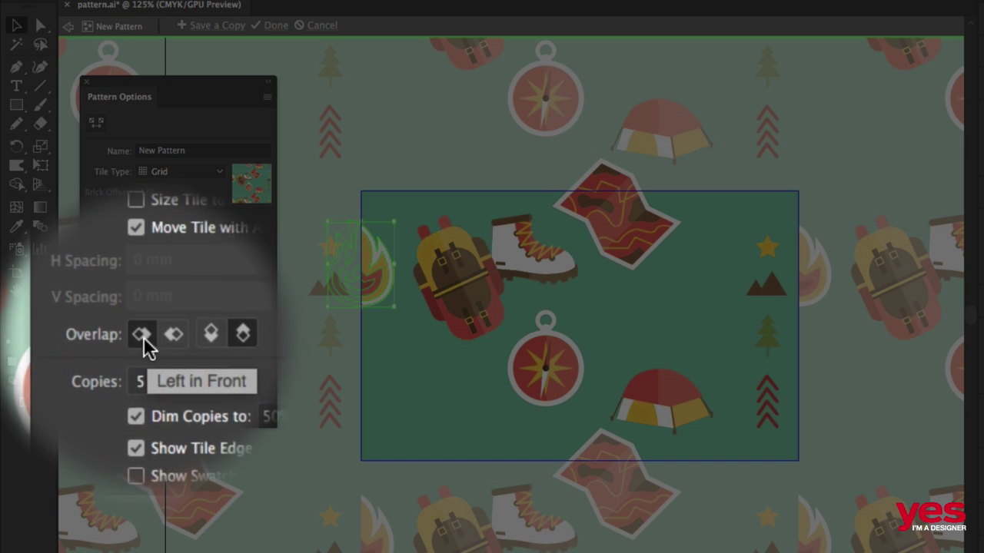
left_click(161, 337)
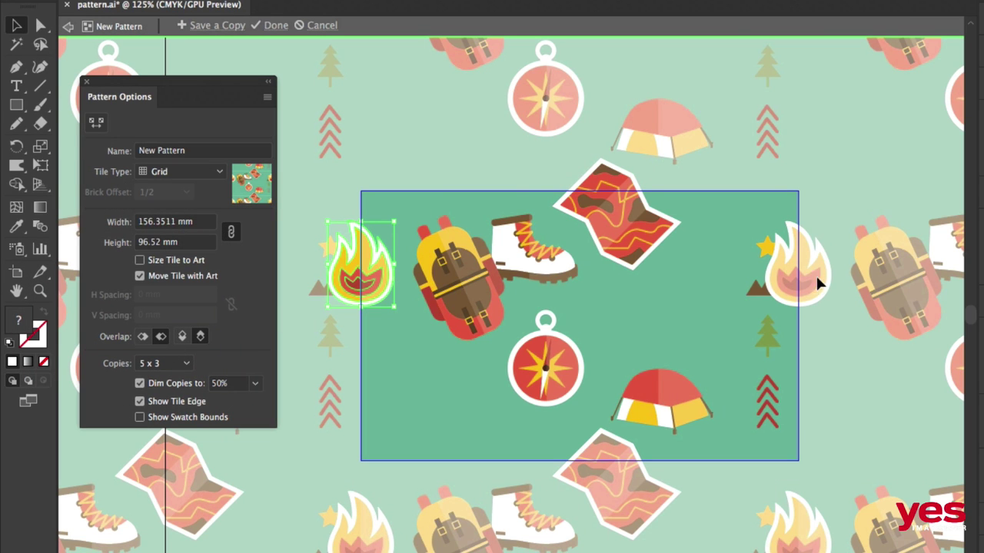
left_click_drag(378, 281, 386, 210)
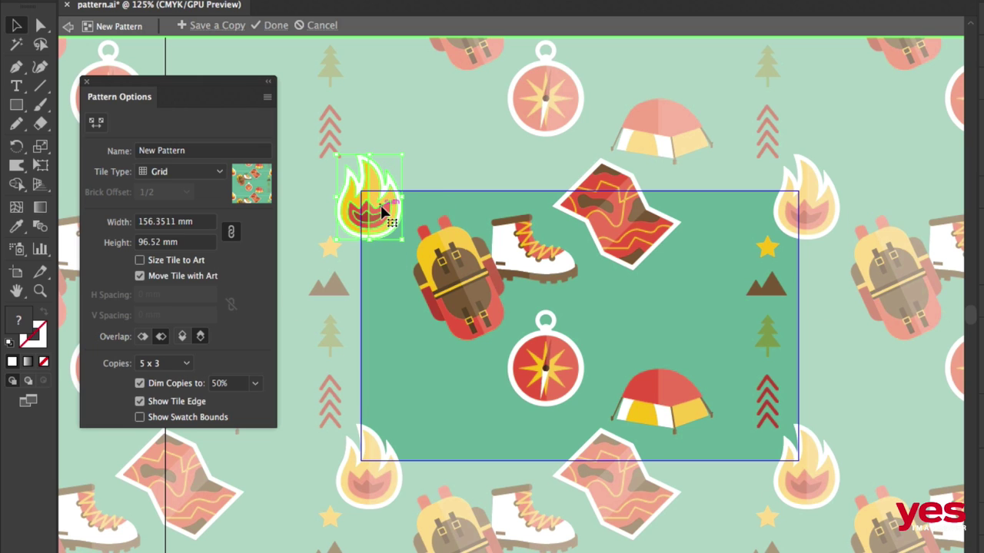
left_click_drag(380, 209, 824, 475)
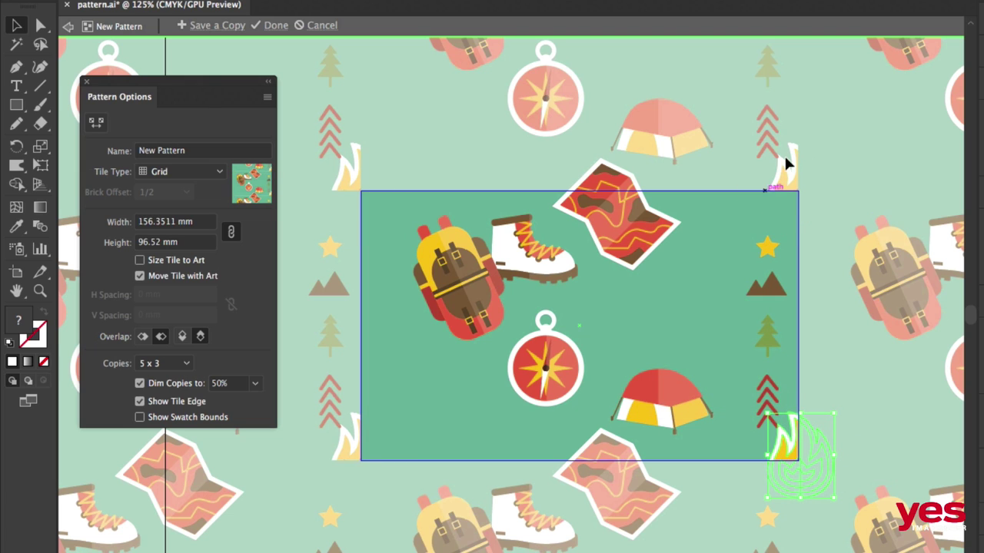
left_click_drag(790, 448, 363, 195)
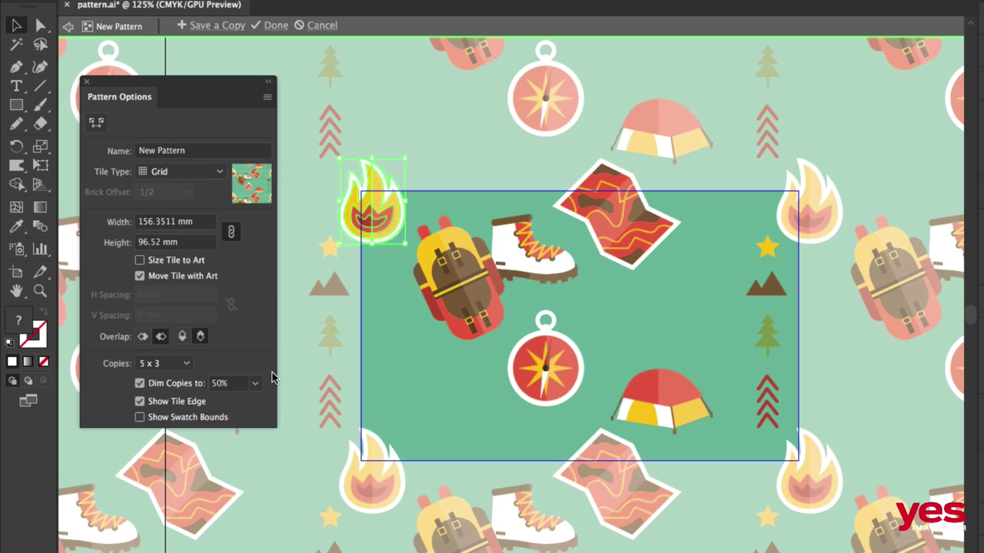
Move the tent to the lower left, and centre and resize the compass.
left_click_drag(663, 388, 438, 377)
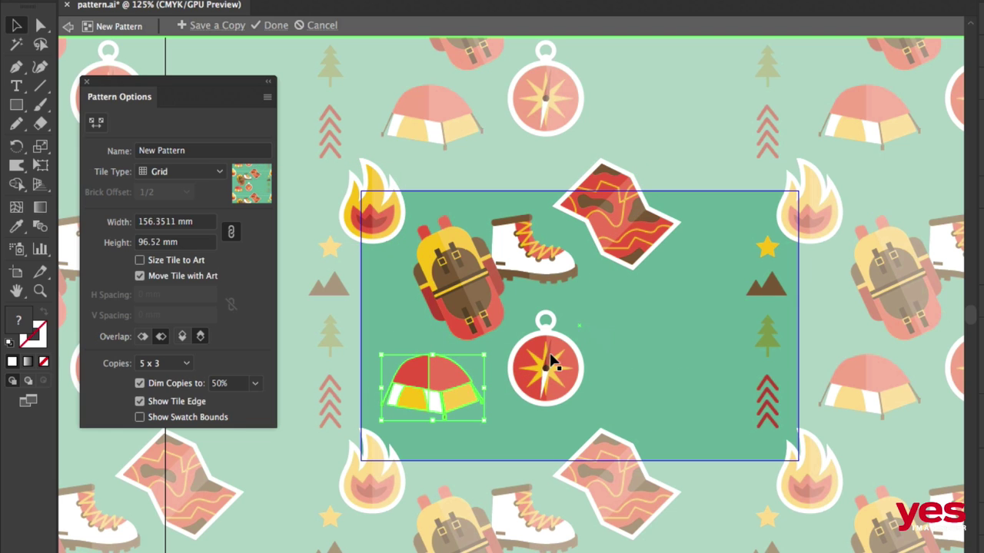
left_click_drag(548, 364, 596, 358)
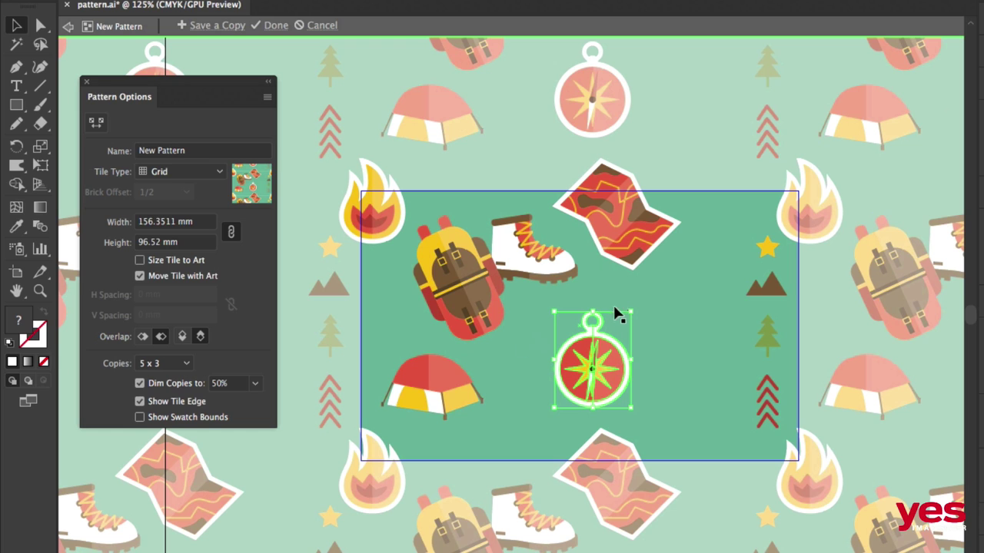
left_click_drag(631, 313, 652, 303)
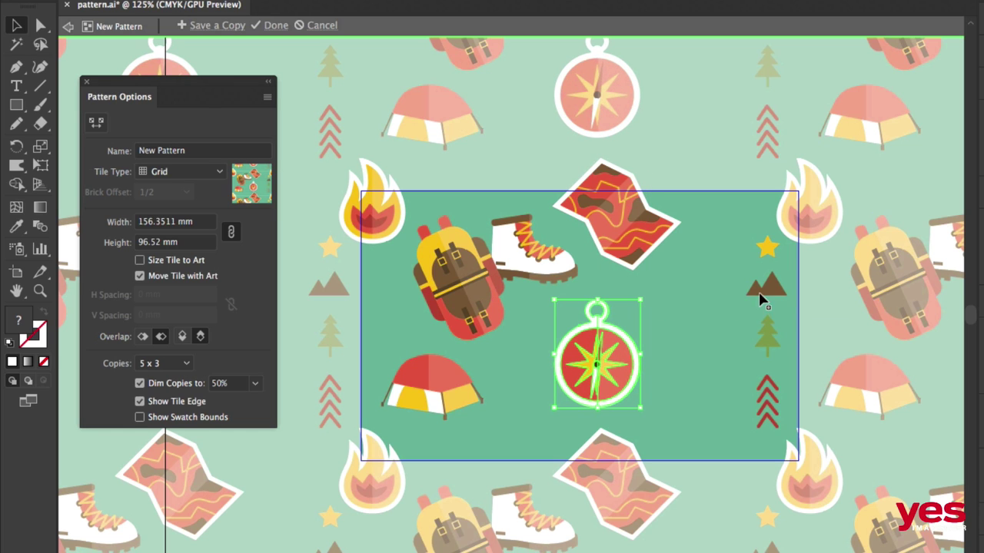
Bring the mountain, star, tree and red arrows inward and tilt the arrows diagonally.
left_click_drag(761, 300, 516, 357)
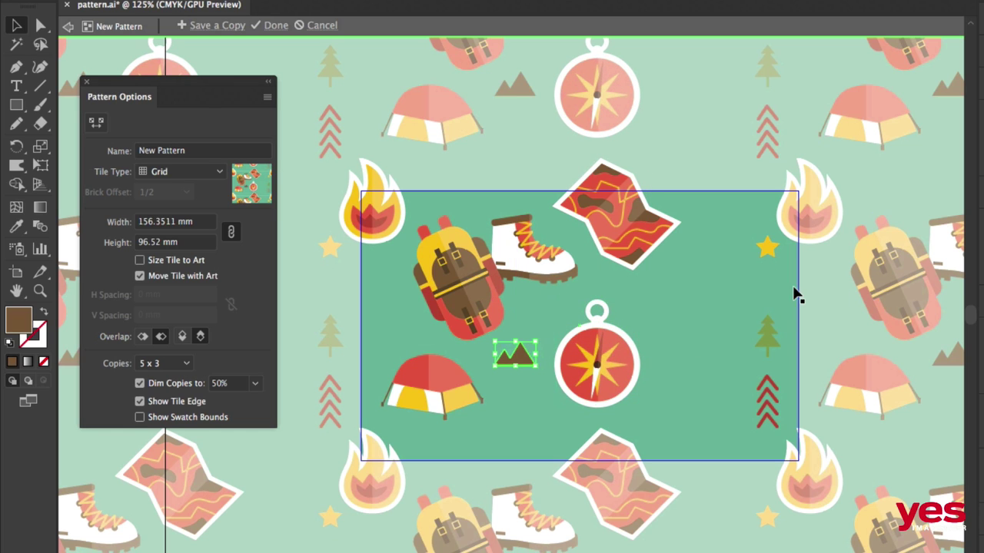
left_click_drag(767, 247, 395, 321)
left_click_drag(768, 343, 525, 422)
left_click_drag(771, 395, 617, 331)
left_click_drag(519, 327, 547, 309)
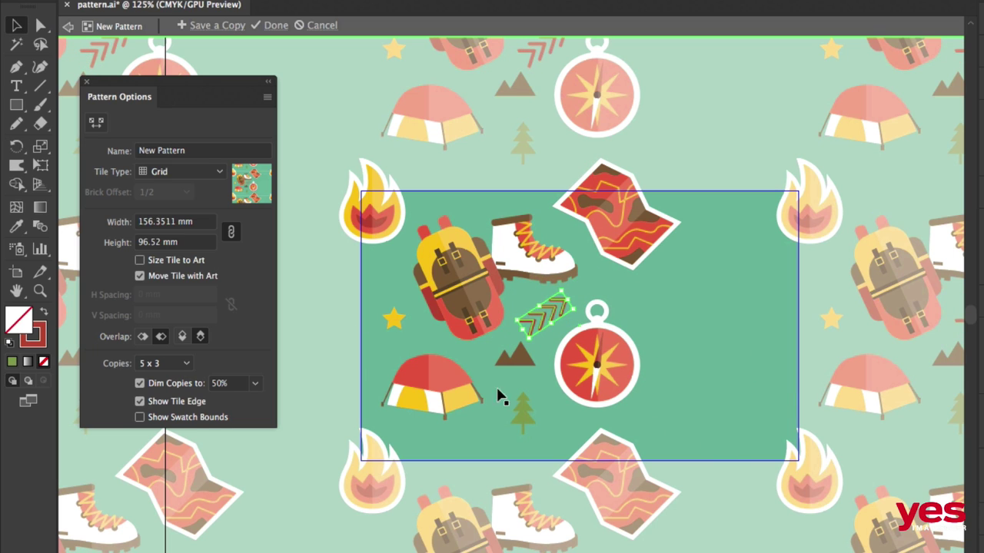
Shrink the pattern tile to 105.5511 × 91.7222 mm, then move, straighten and scale down the map.
left_click(96, 122)
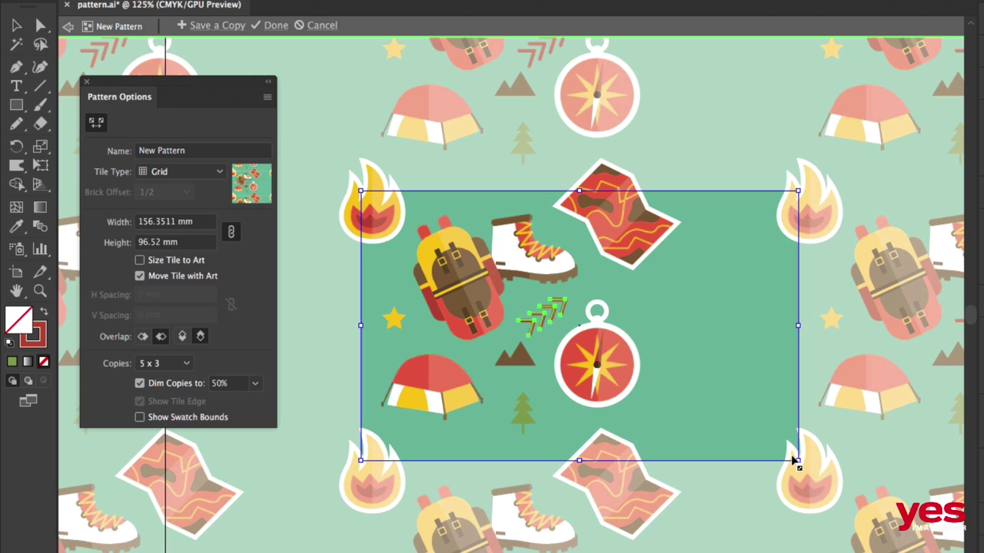
left_click_drag(798, 461, 656, 448)
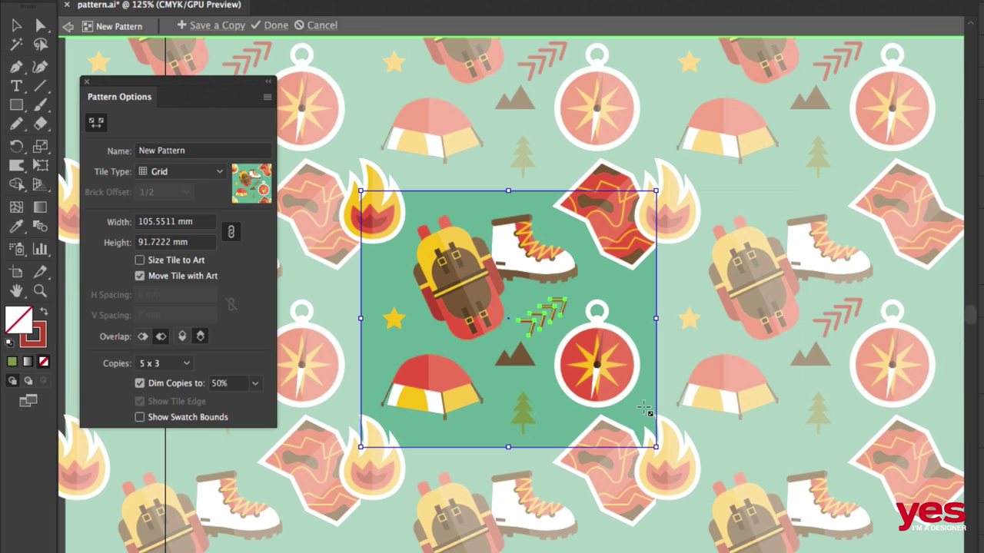
key("v")
mouse_move(604, 219)
left_mouse_down()
mouse_move(619, 198)
mouse_move(593, 220)
left_mouse_up()
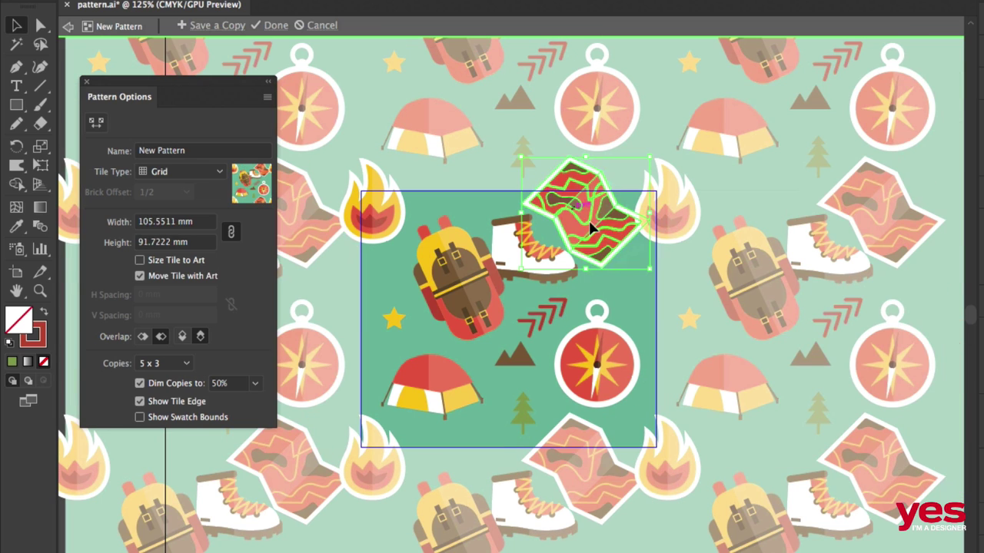
left_click_drag(648, 265, 641, 261)
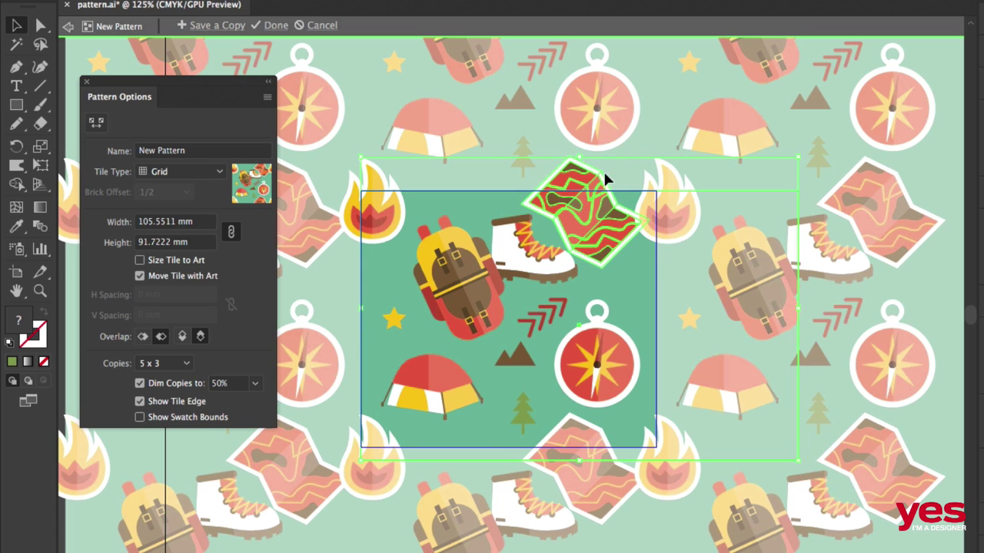
left_click(636, 141)
left_click(607, 194)
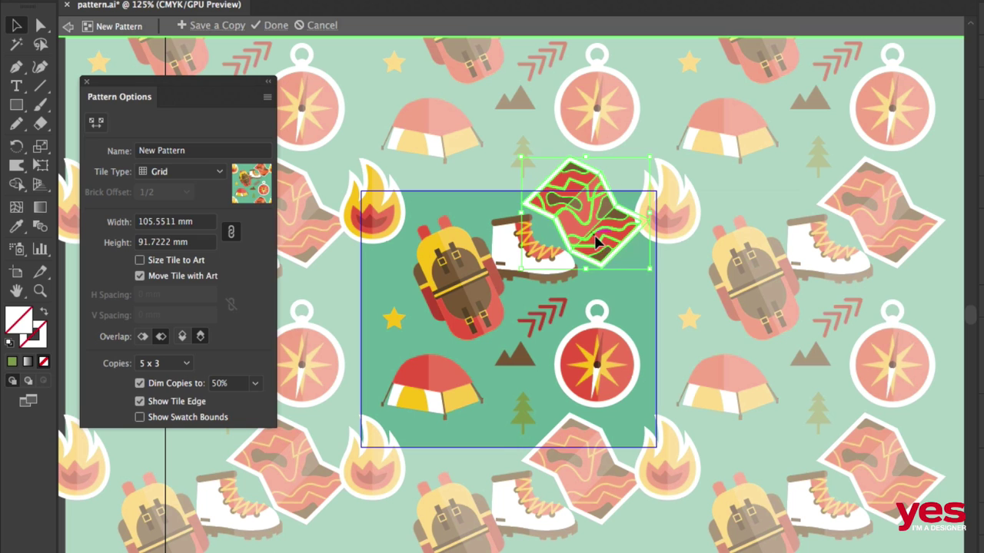
left_click_drag(649, 269, 620, 243)
Nudge the backpack and boot left, shift the compass, and tilt the tent at the lower left.
left_click(492, 255)
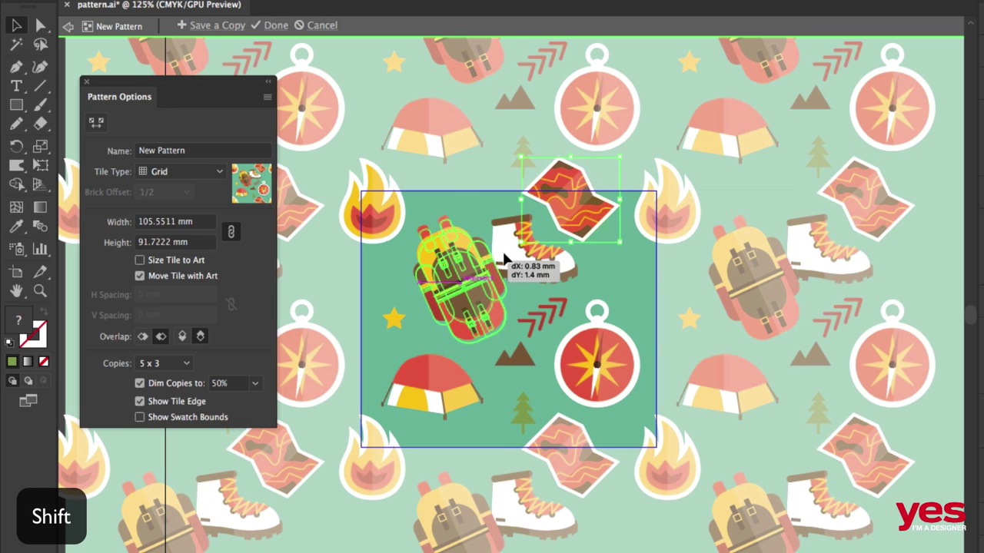
left_click(529, 259, "shift")
left_click_drag(528, 260, 524, 256)
mouse_move(613, 356)
left_mouse_down()
mouse_move(632, 344)
mouse_move(616, 347)
left_mouse_up()
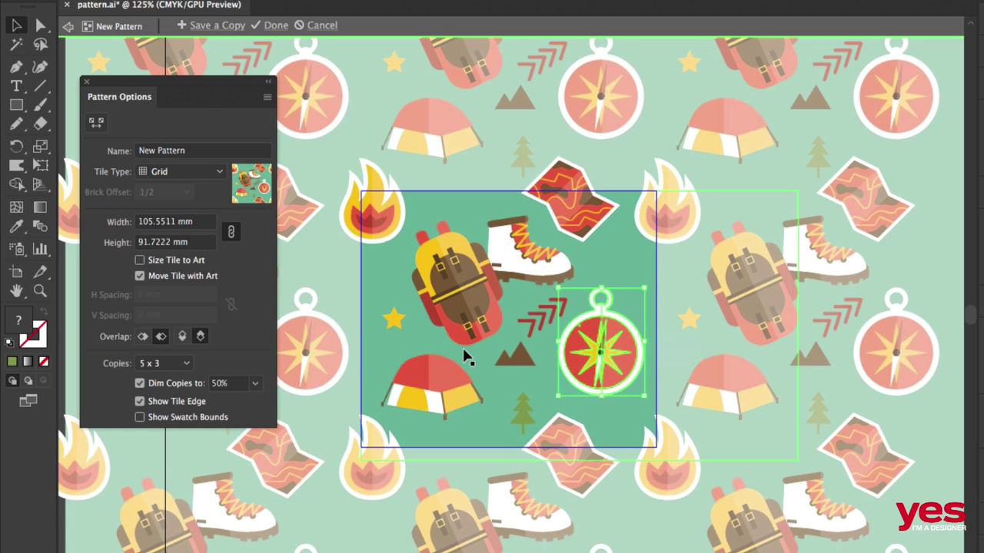
left_click_drag(645, 289, 577, 357)
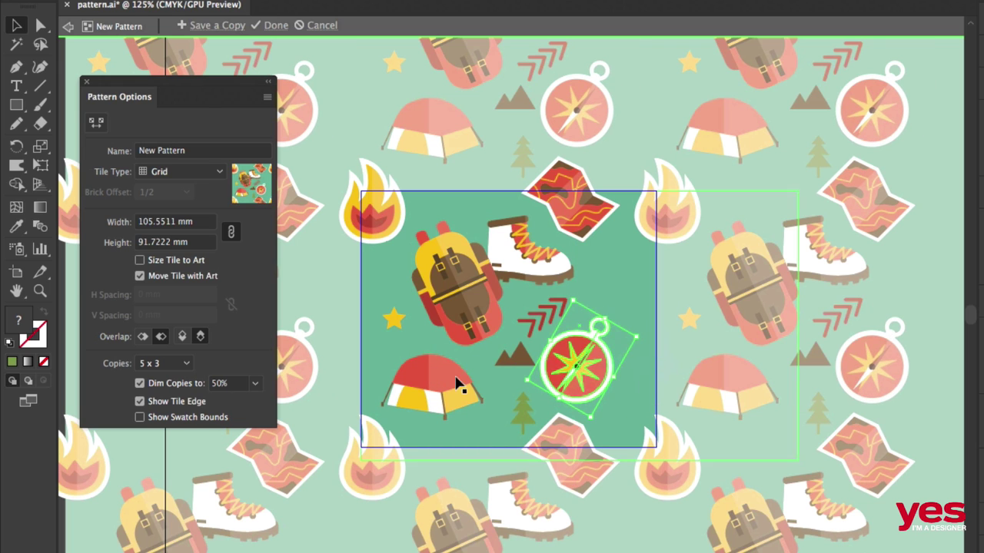
left_click_drag(440, 375, 396, 370)
left_click_drag(445, 336, 434, 376)
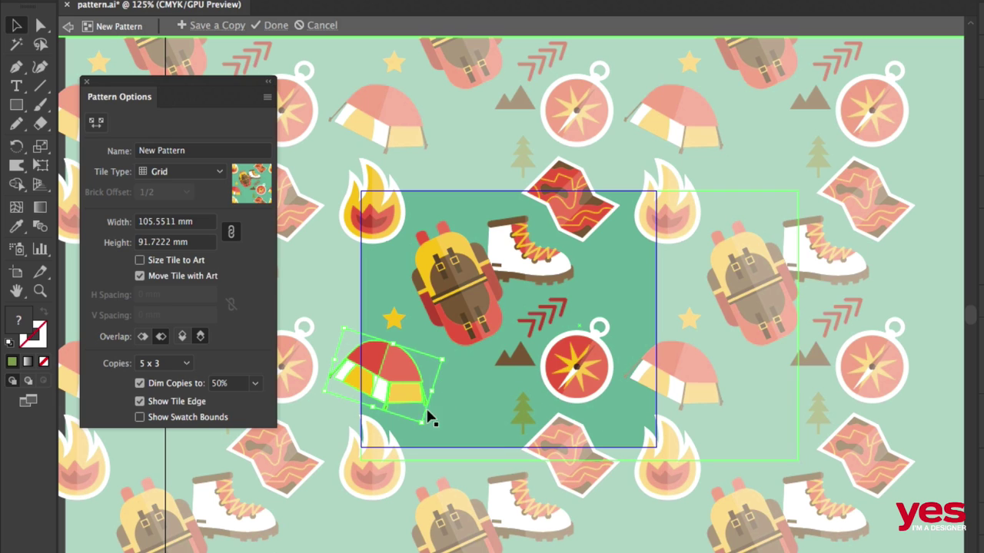
Move the map to the tile's lower middle and shrink it to a small icon.
left_click(588, 219)
left_click_drag(581, 211, 497, 396)
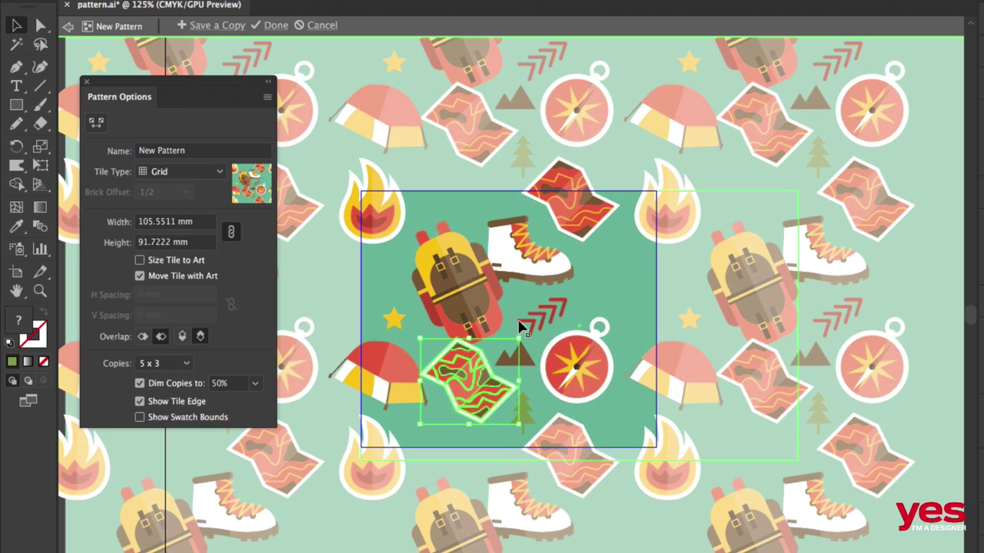
left_click_drag(519, 328, 478, 365)
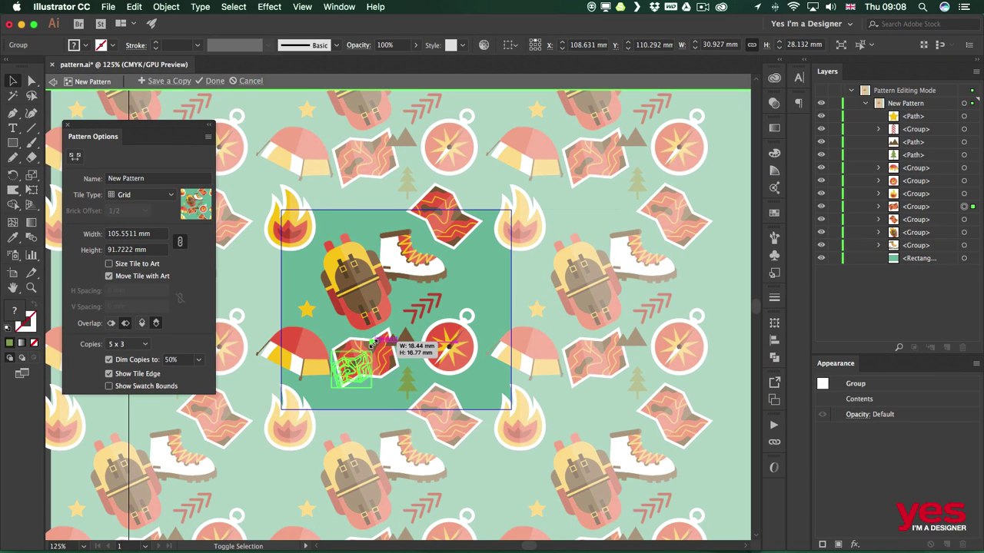
left_click_drag(372, 343, 375, 369)
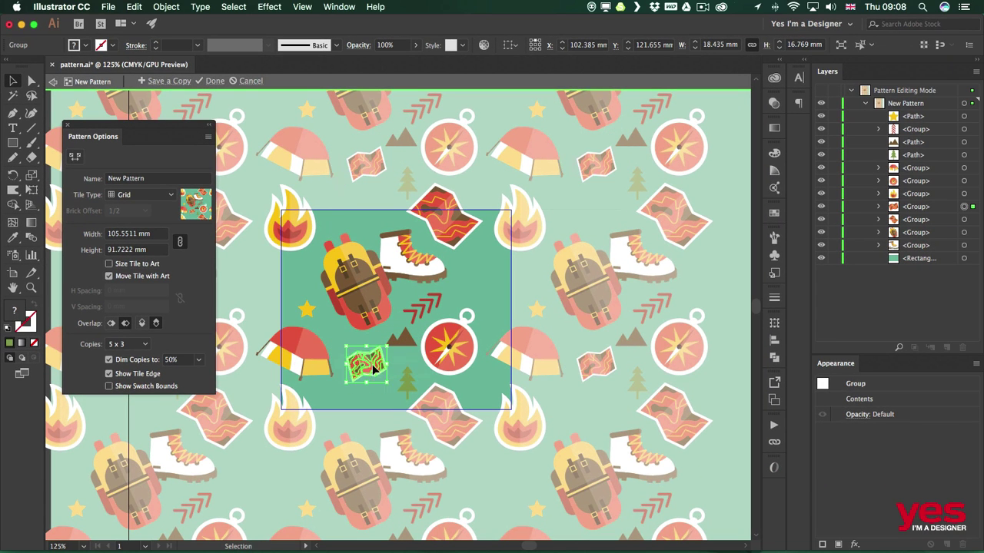
Randomly reorder the small map's colours in Recolor Artwork and apply them.
left_click(483, 46)
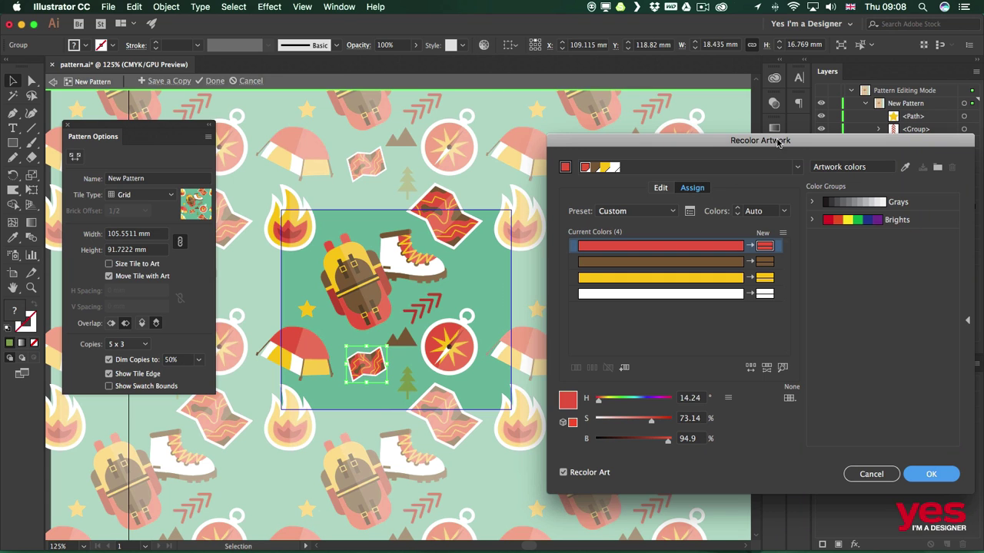
left_click_drag(779, 143, 627, 95)
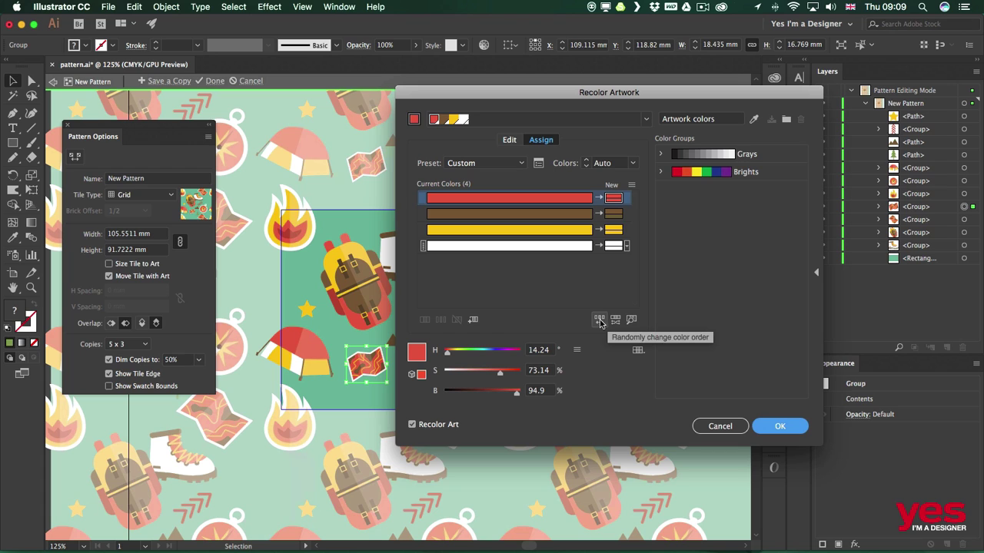
left_click(600, 322)
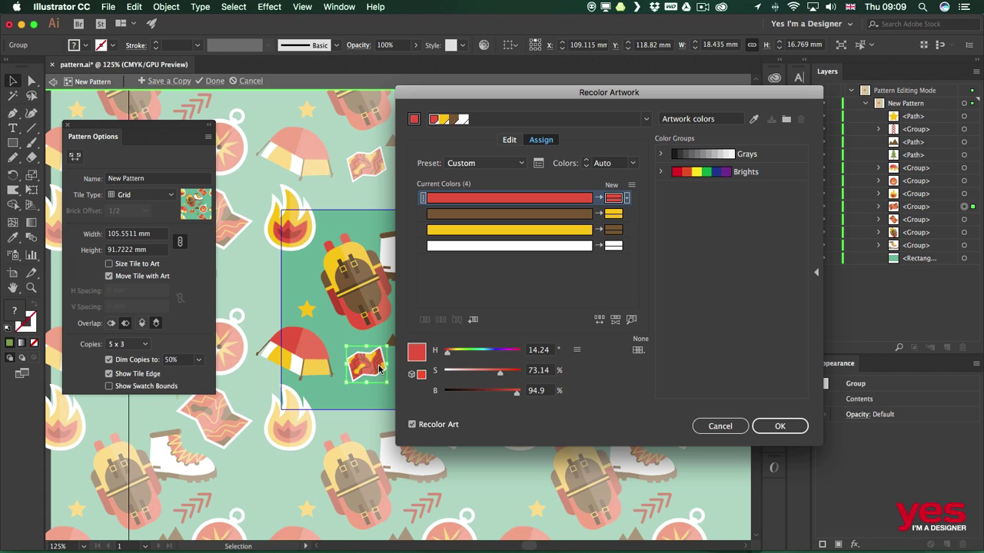
left_click_drag(505, 96, 648, 100)
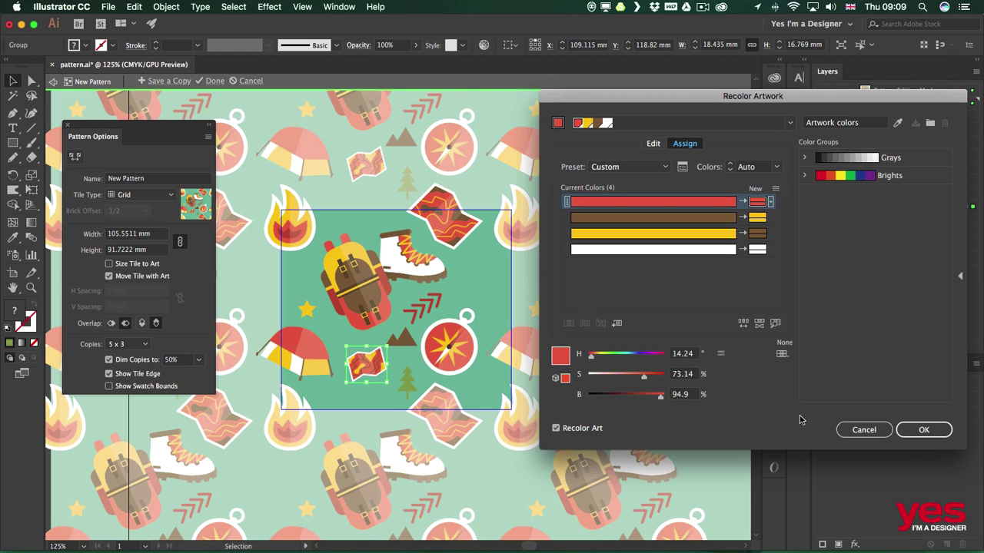
left_click(917, 435)
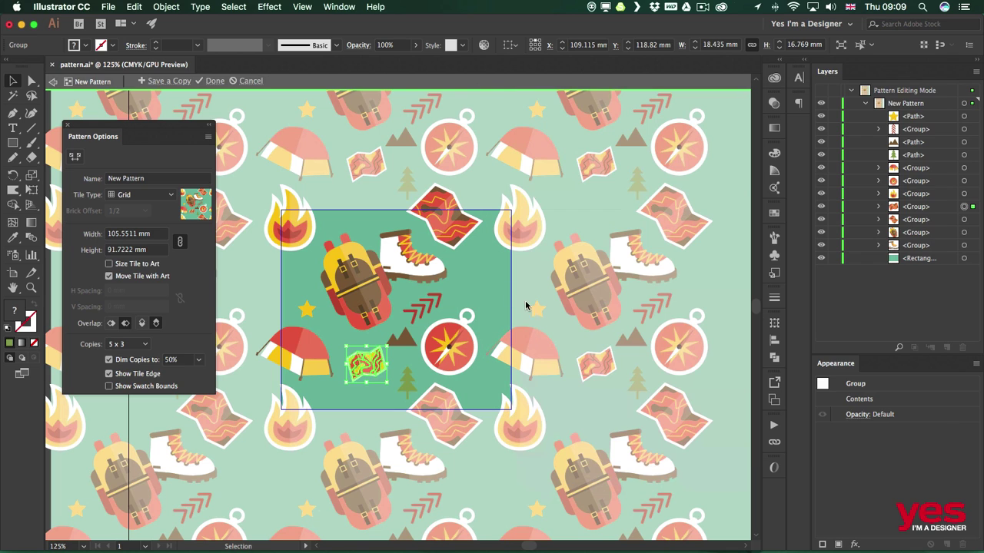
Duplicate the backpack beside the compass as a smaller, rotated copy of about 13.936 × 20.188 mm.
left_click(539, 293)
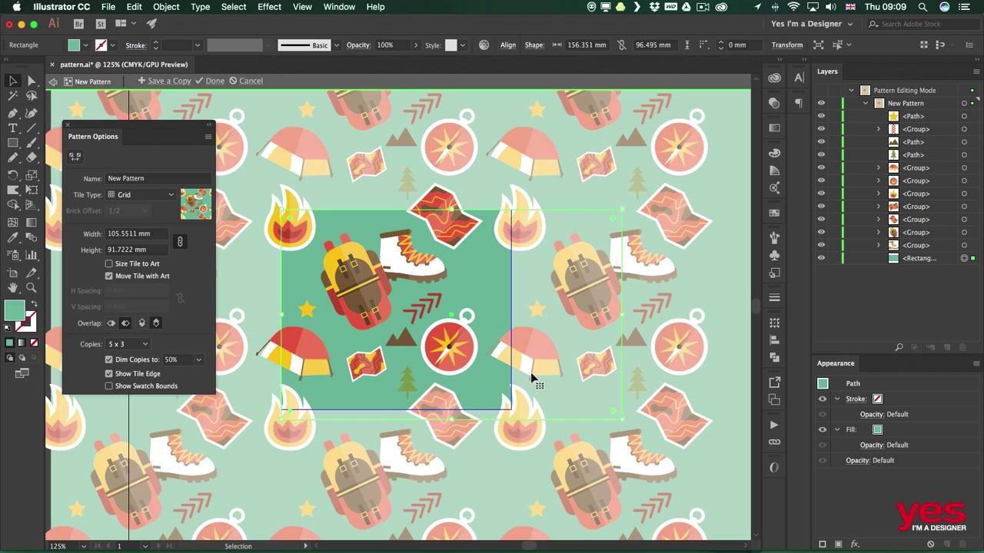
left_click(361, 317)
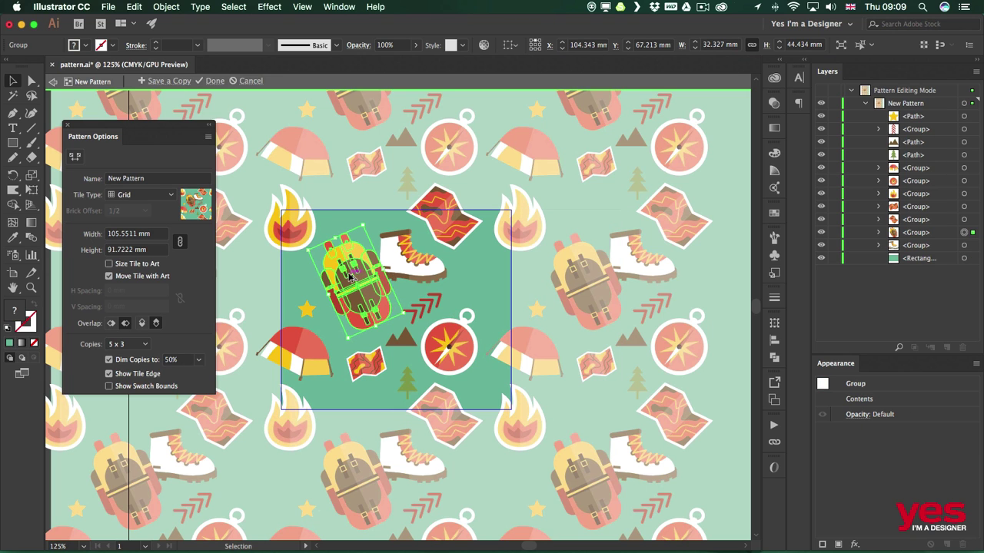
left_click_drag(353, 278, 479, 279)
key("r")
key("v")
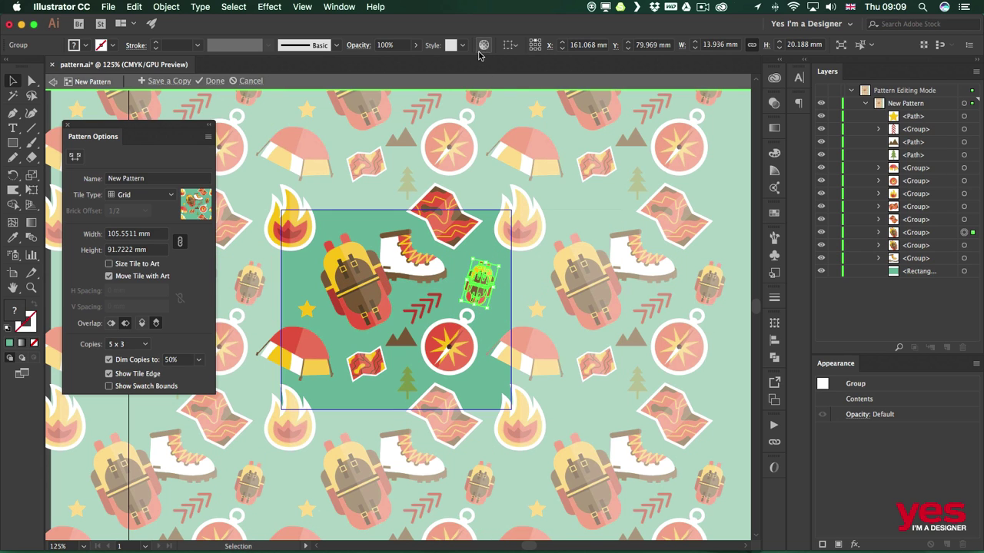
Shuffle the backpack copy's colour order in Recolor Artwork until it shows red and brown tones.
left_click(483, 46)
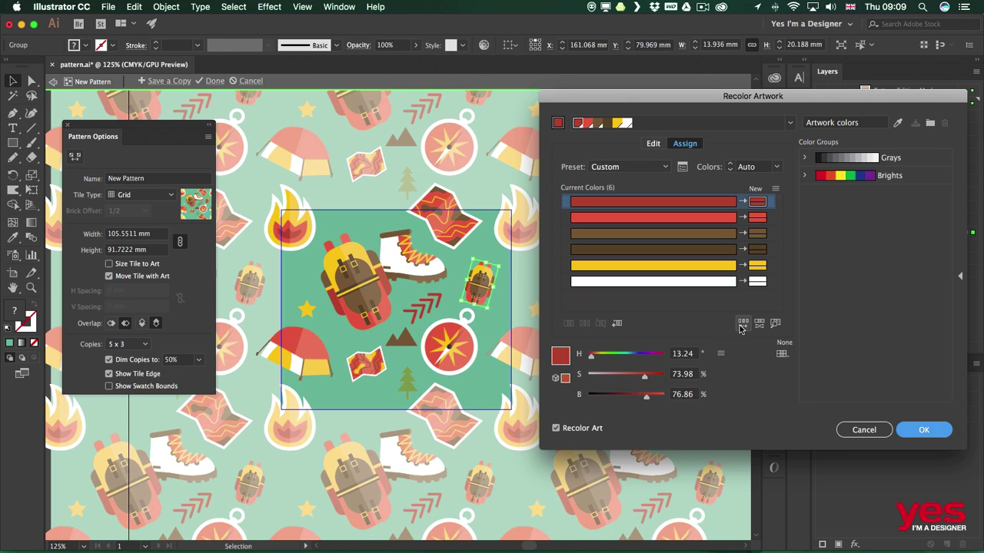
left_click(742, 324)
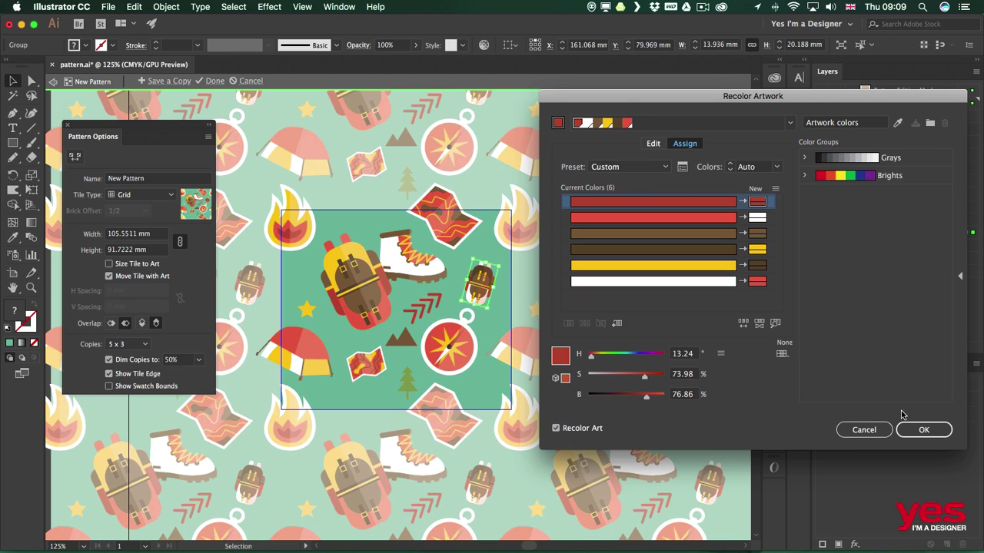
left_click(743, 324)
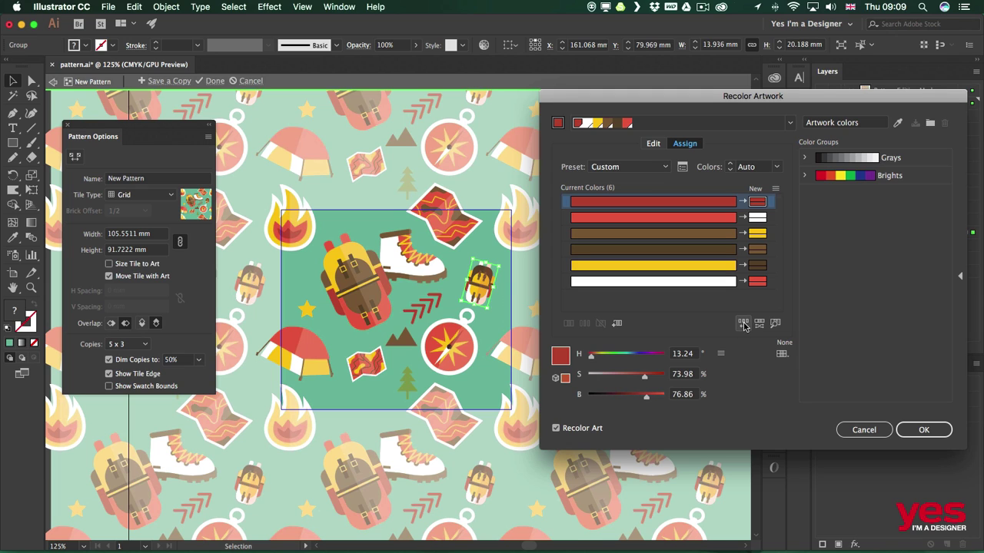
left_click(744, 326)
left_click(745, 323)
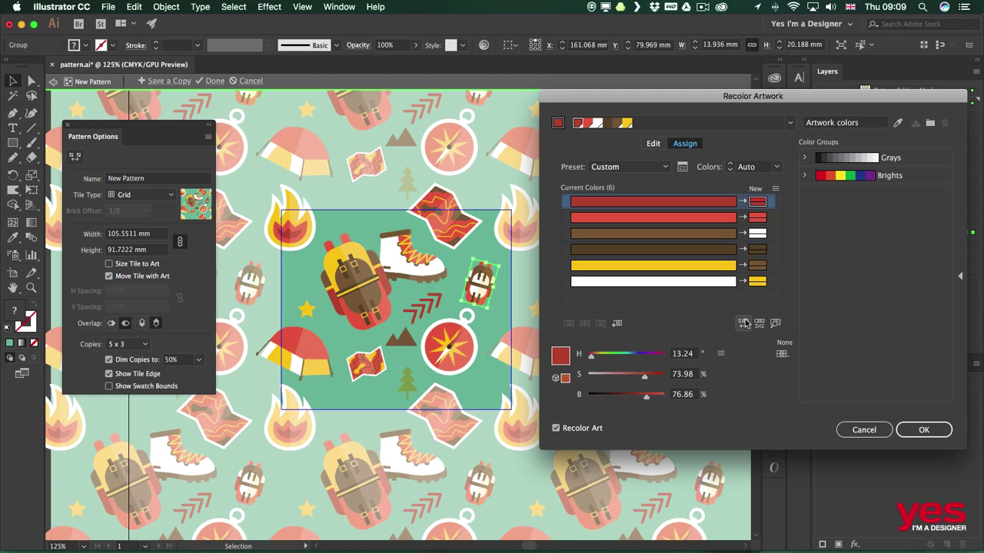
left_click(744, 323)
left_click(744, 323)
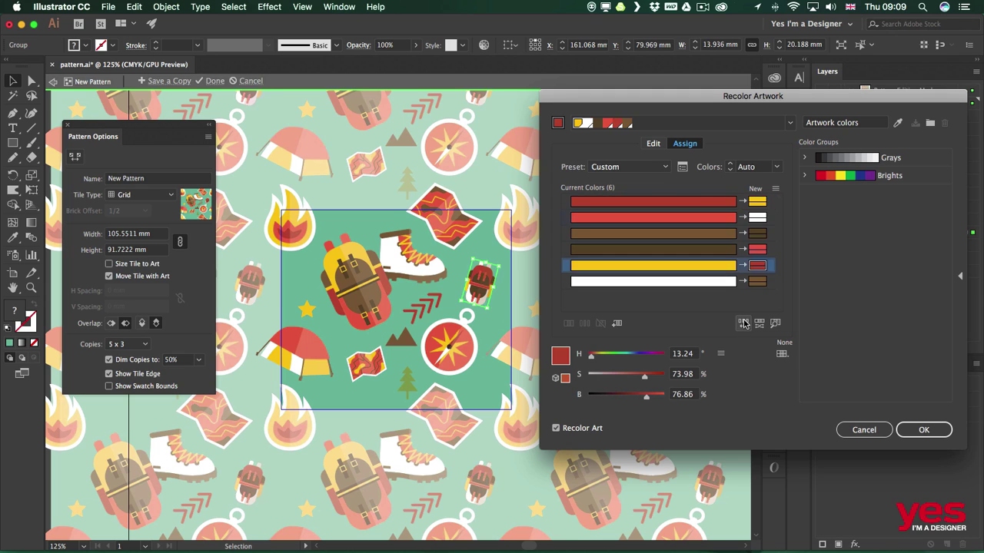
left_click(744, 324)
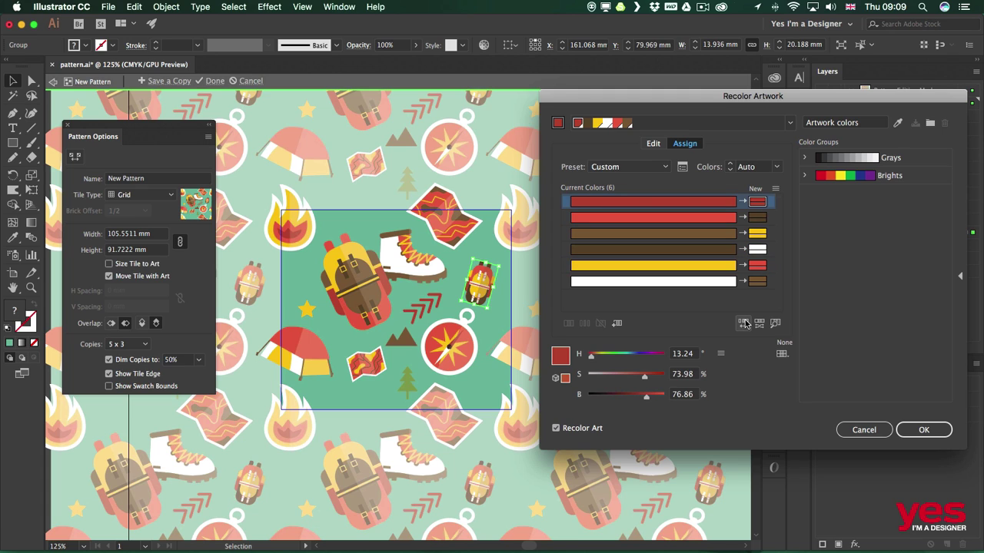
left_click(744, 323)
left_click(744, 324)
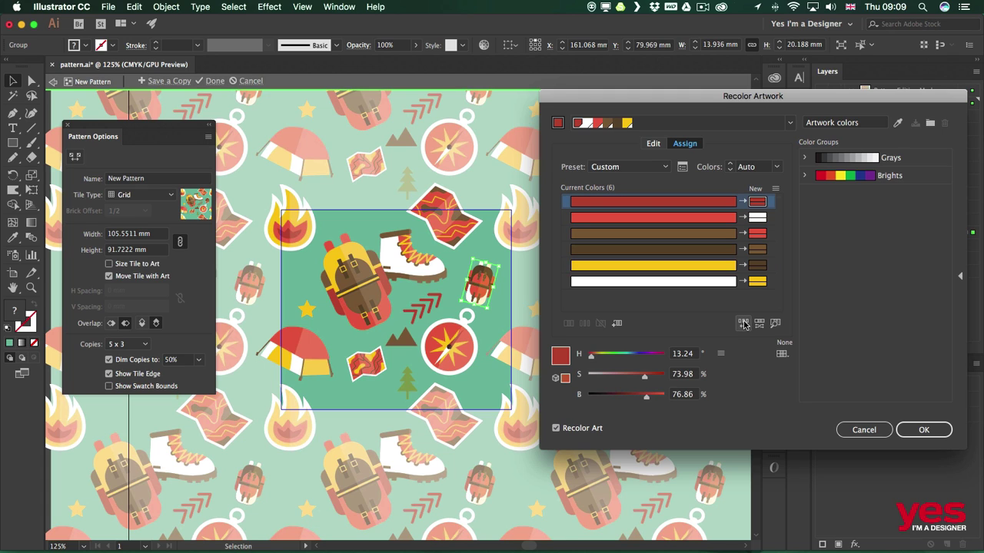
left_click(744, 324)
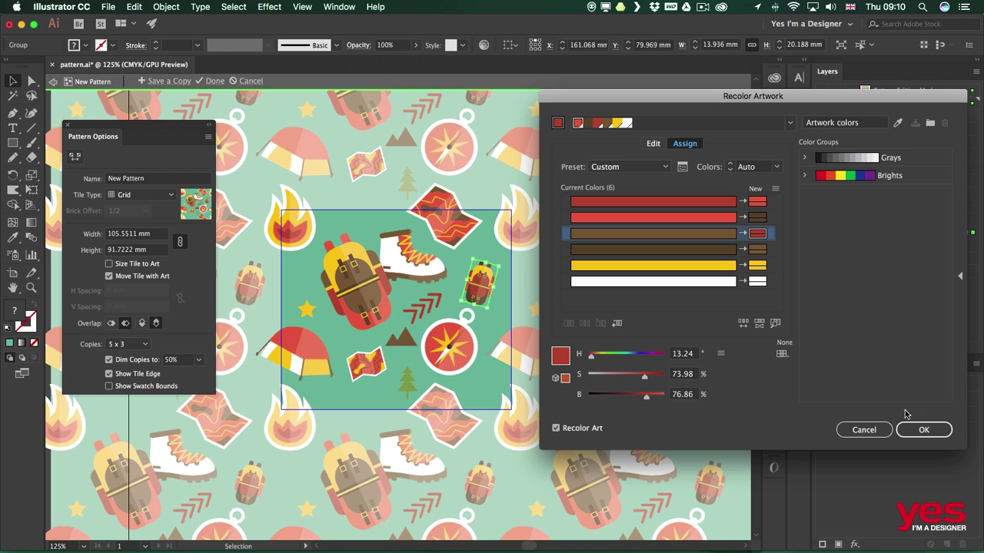
Confirm the backpack recolouring, move the small mountain to the top edge, and raise the yellow star.
left_click(923, 429)
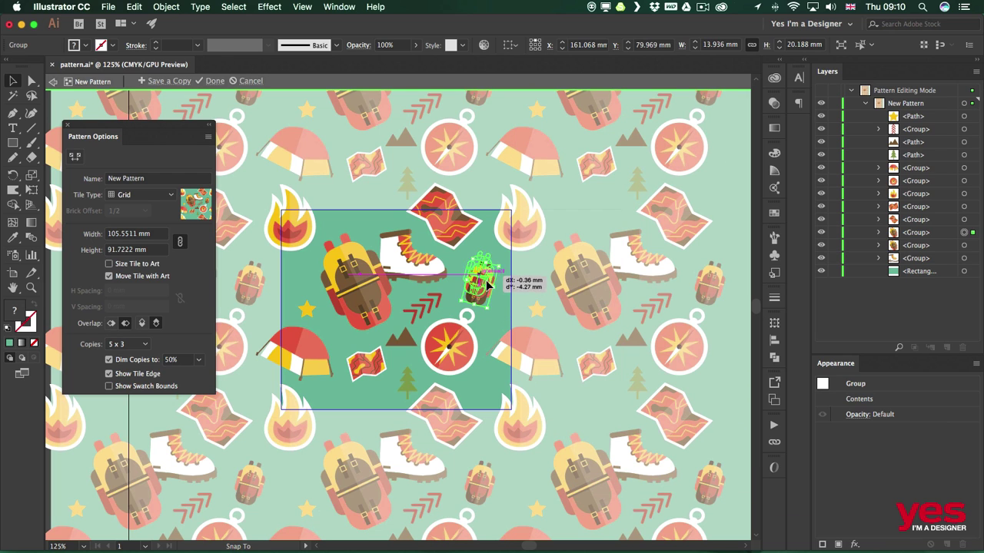
left_click(527, 286)
left_click(565, 319)
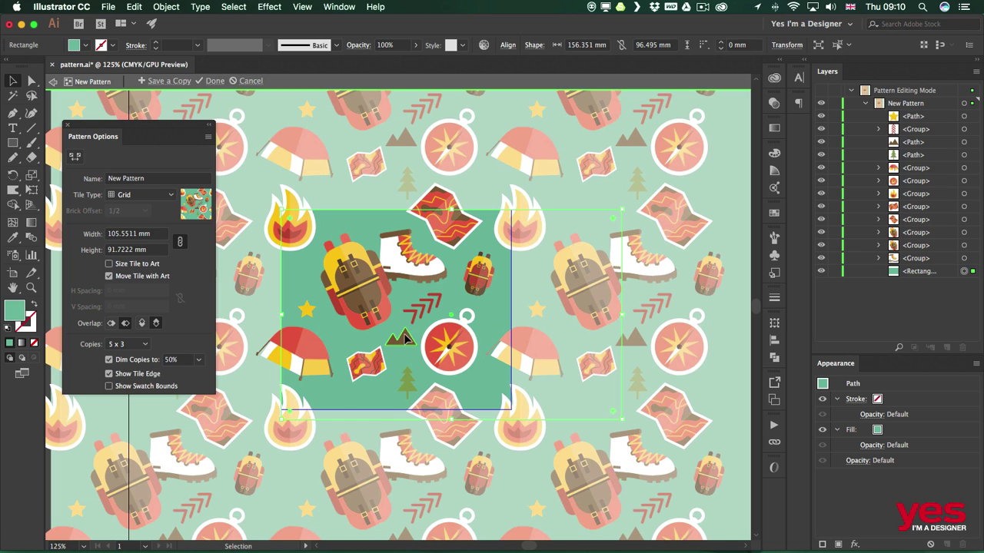
left_click_drag(405, 338, 357, 212)
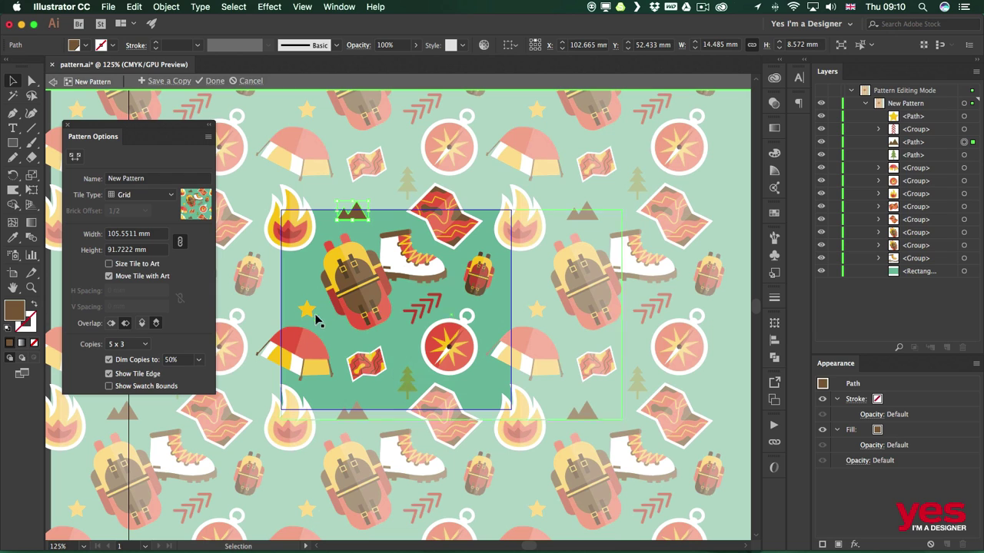
left_click_drag(307, 310, 303, 276)
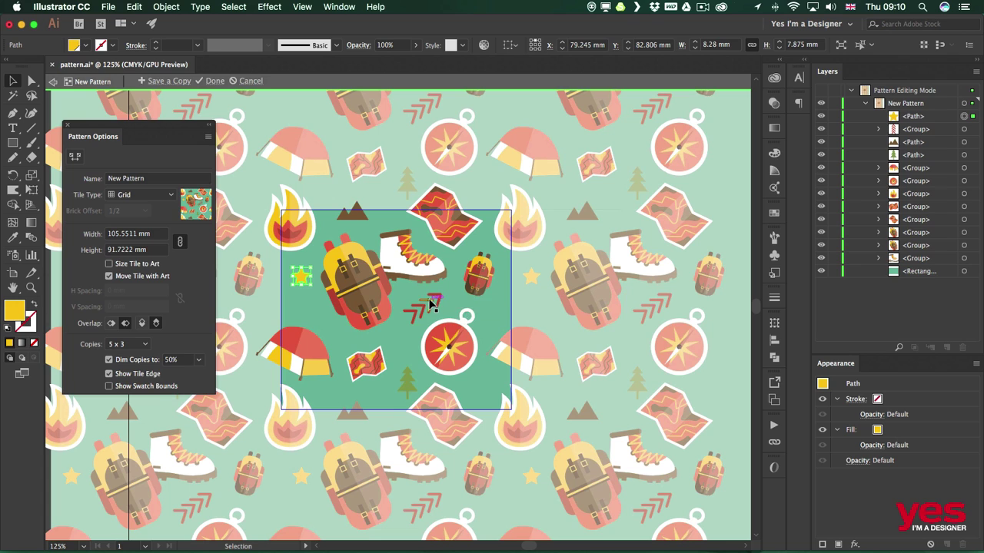
Duplicate the chevron arrows to the tile's left side and rotate the copy.
mouse_move(430, 303)
left_mouse_down()
mouse_move(323, 301)
mouse_move(342, 288)
mouse_move(326, 307)
mouse_move(342, 271)
mouse_move(262, 288)
mouse_move(298, 317)
mouse_move(314, 314)
left_mouse_up()
key("r")
key("v")
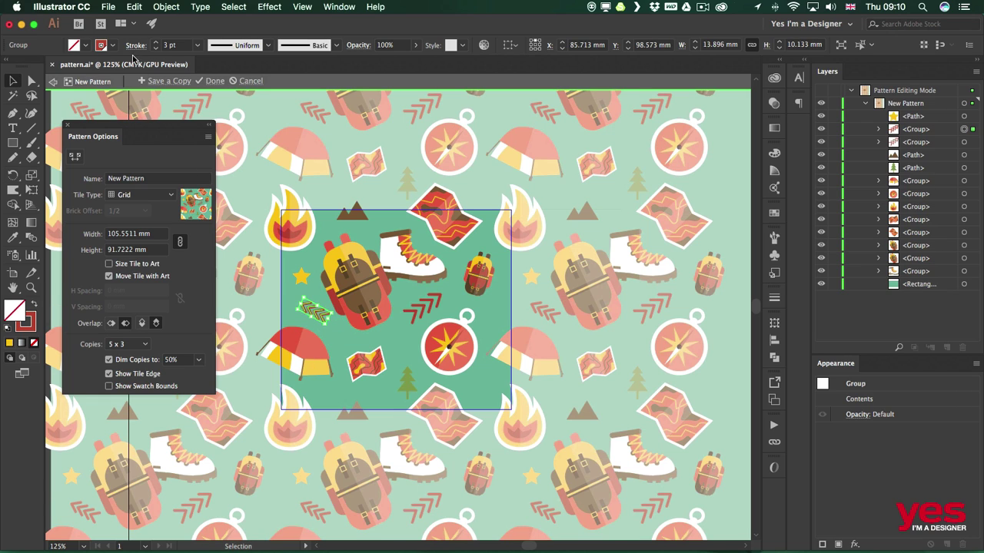
Give the copied chevron arrows a lighter stroke colour.
left_click(110, 47)
left_click(61, 93)
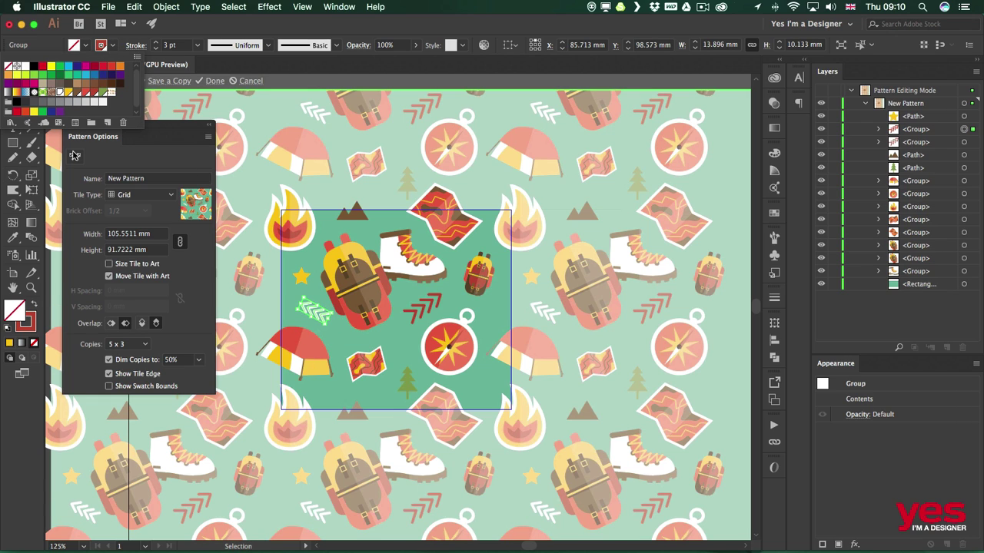
left_click(356, 354)
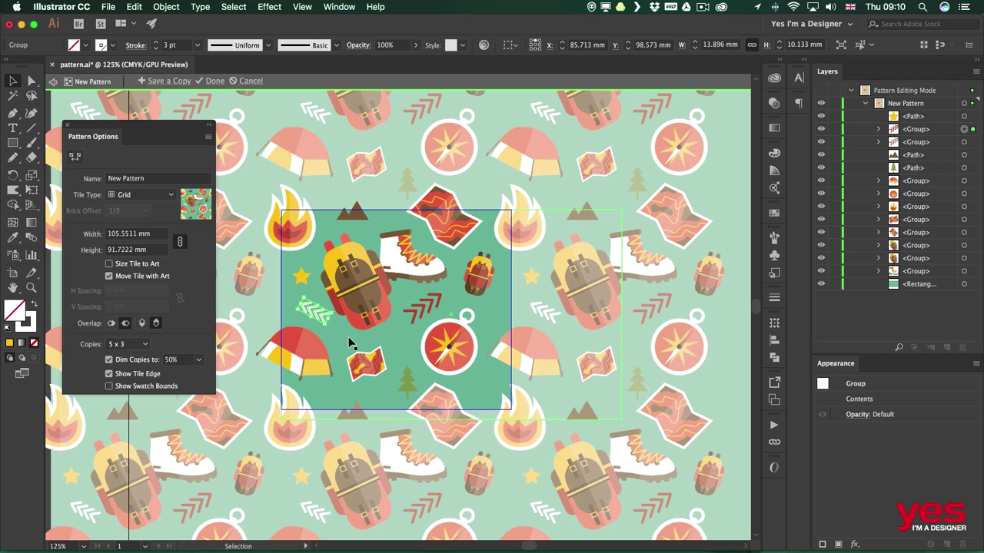
left_click(350, 344)
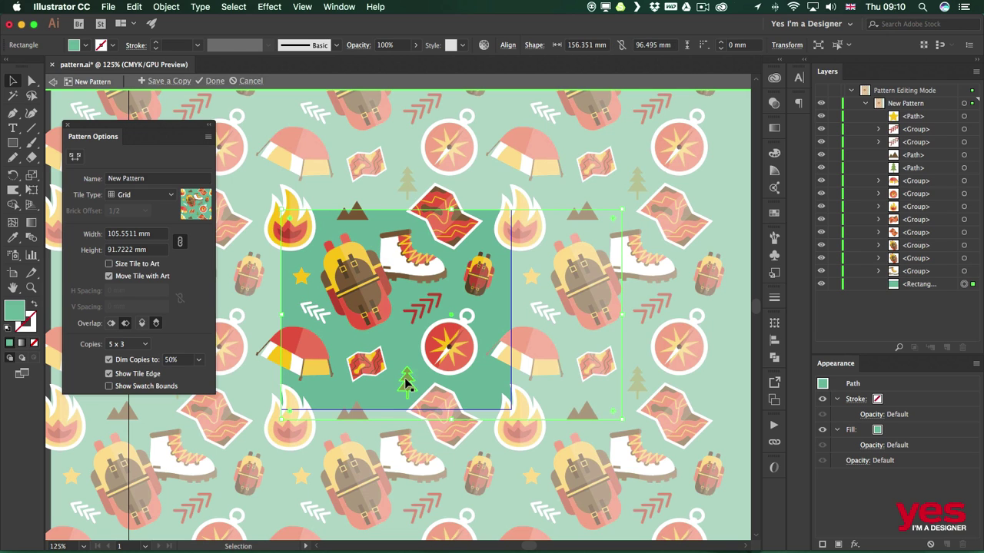
Place the small tree beside the compass and fill it brown, then copy the mountain bottom-right.
left_click_drag(406, 382, 405, 355)
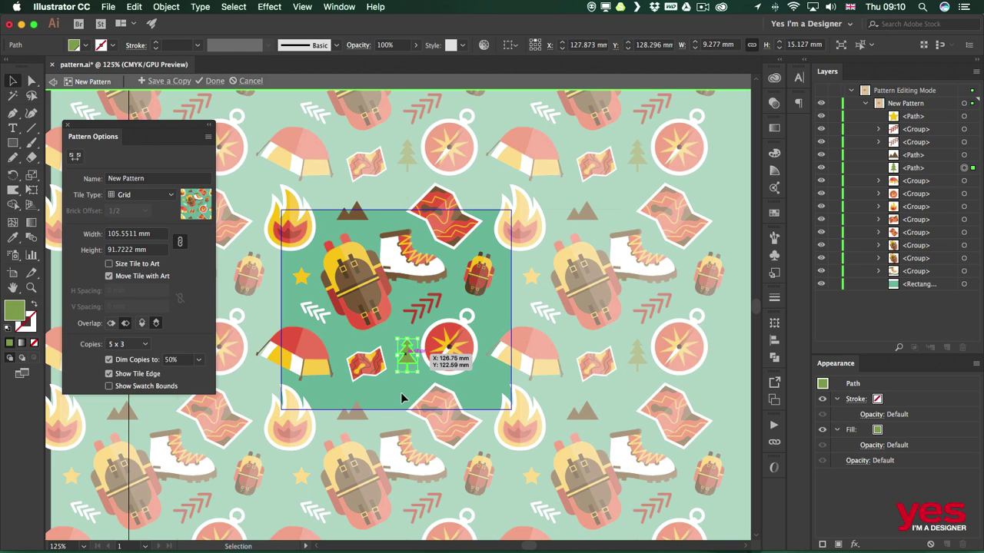
left_click_drag(402, 398, 498, 306)
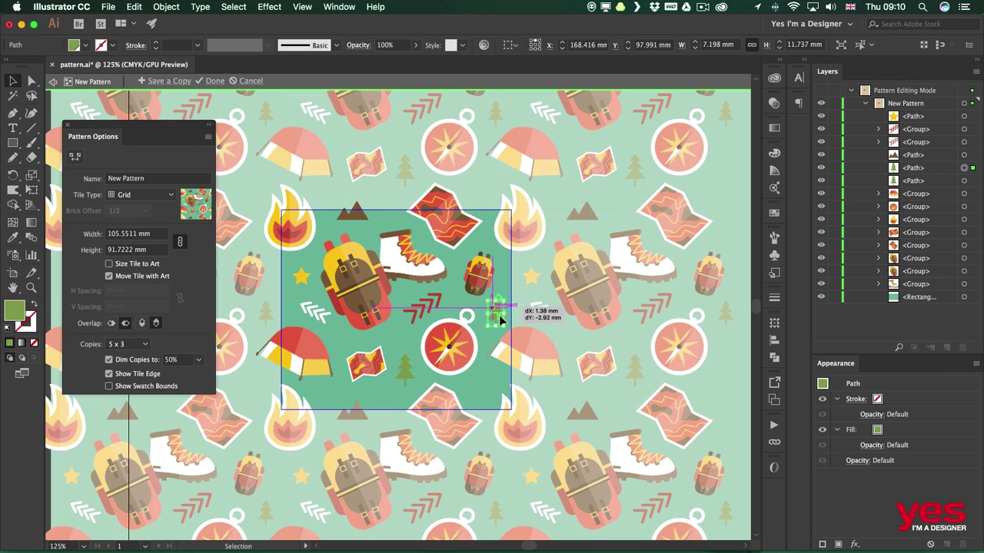
left_click(83, 47)
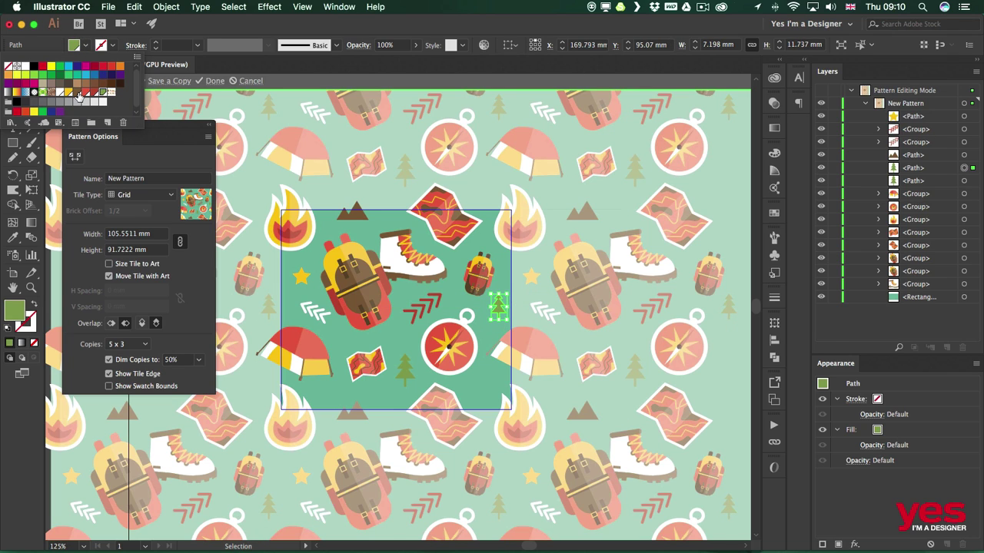
left_click(79, 94)
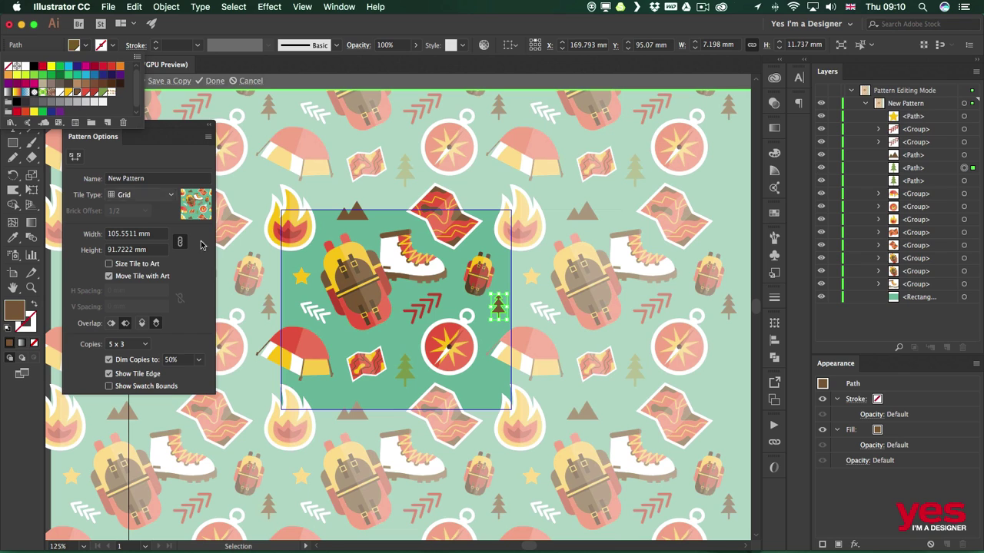
left_click(356, 216)
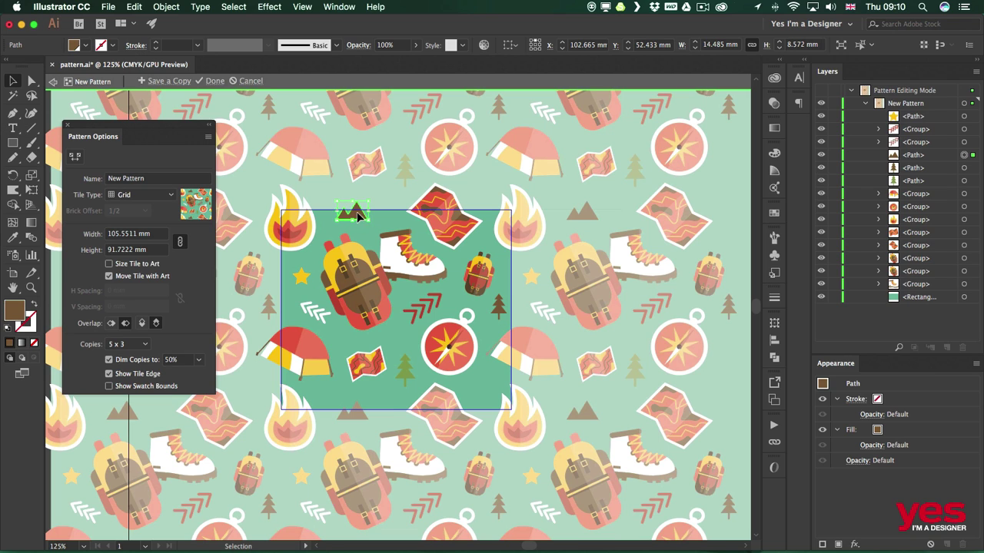
left_click_drag(356, 217, 497, 382)
Mirror the bottom-right mountain copy horizontally and change its fill from brown to red.
key("o")
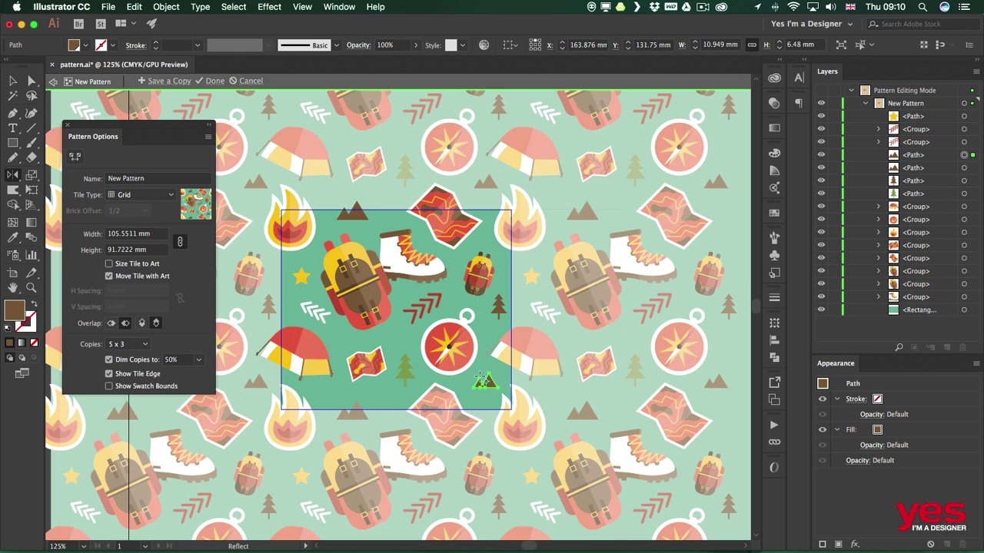
key("super+space")
left_click_drag(504, 398, 437, 372)
key("v")
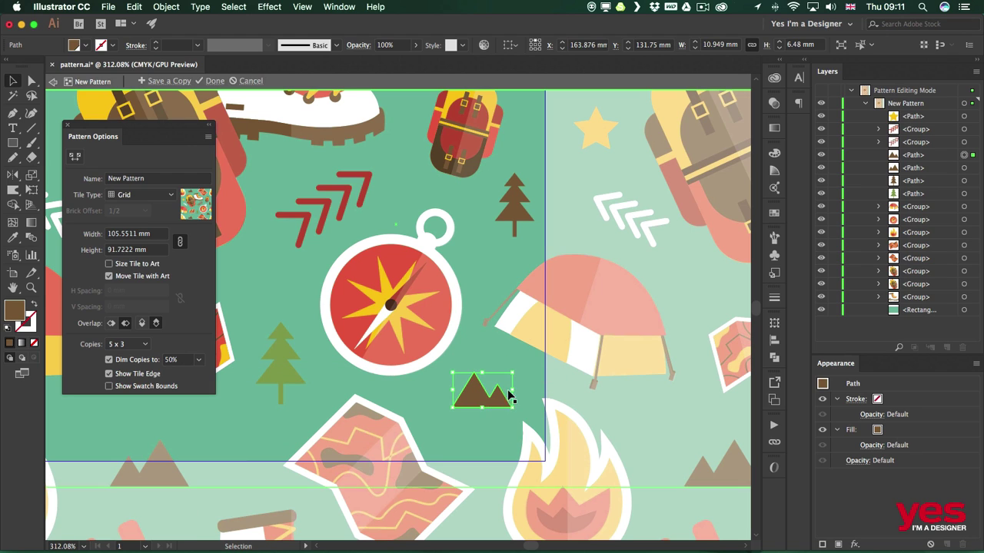
left_click(79, 48)
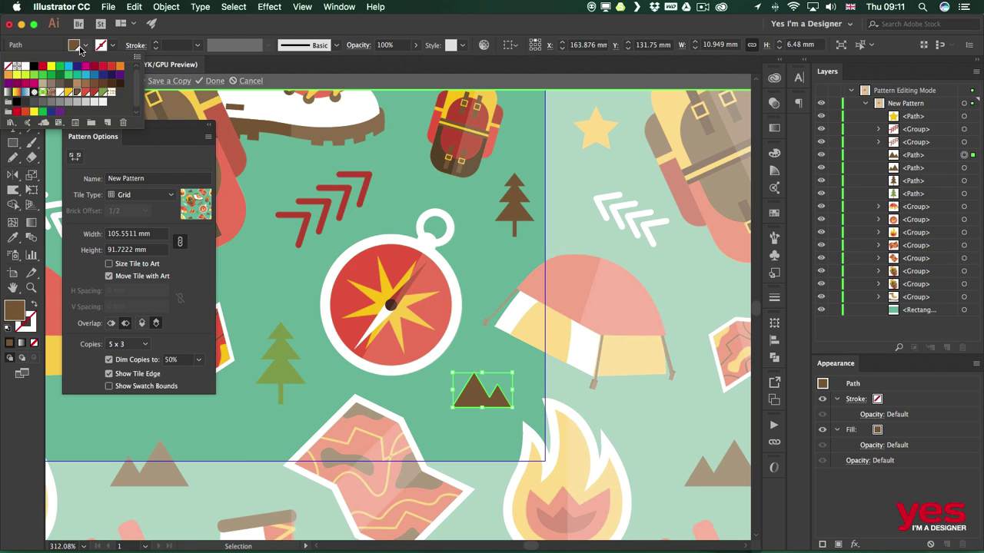
left_click(94, 93)
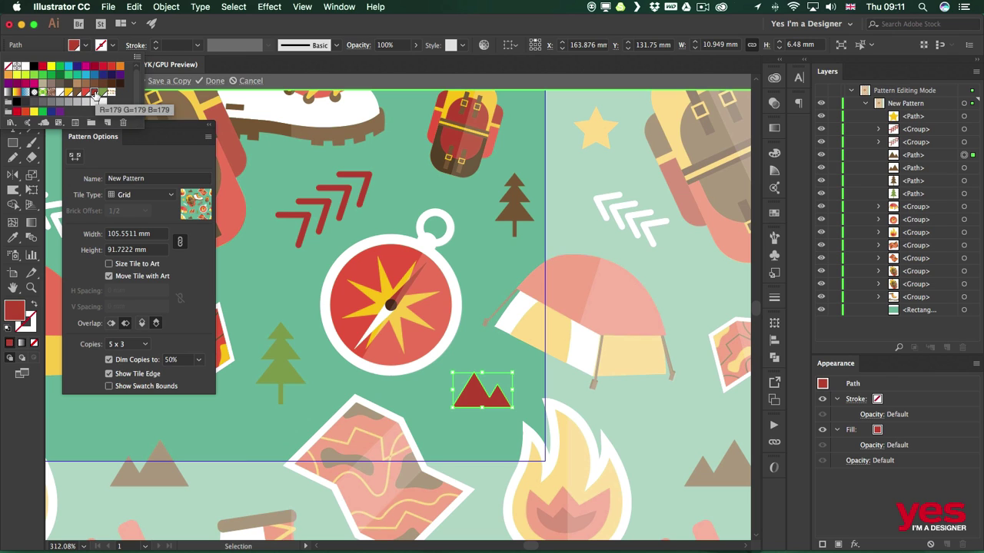
left_click(481, 349)
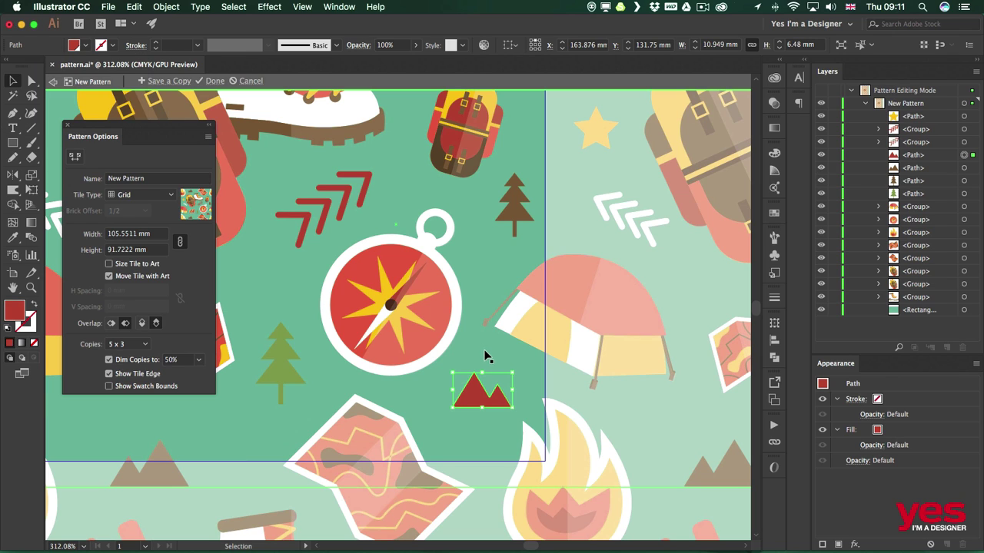
left_click(480, 347)
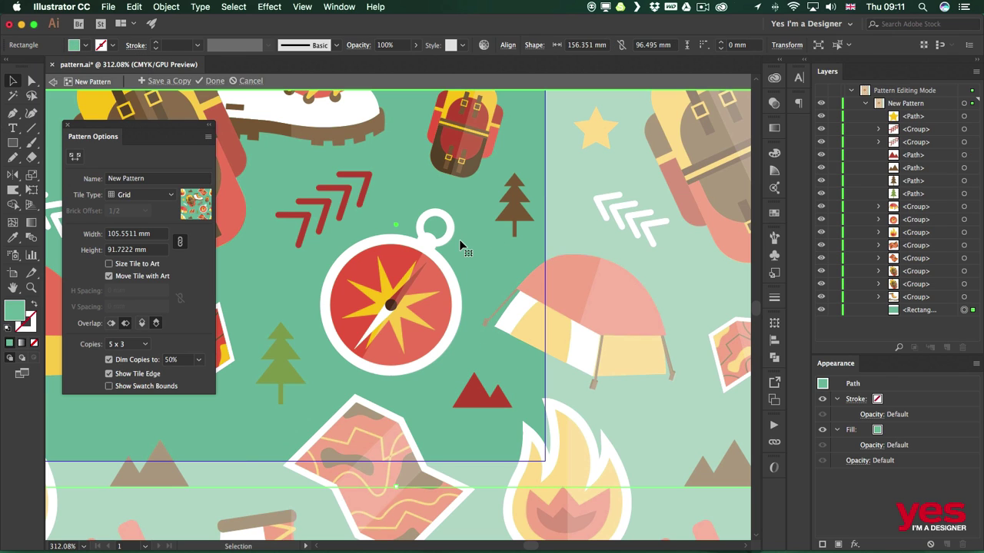
key("super+minus")
key("super+minus")
key("super+minus")
Shrink the white chevron arrows and rotate the compass about 30° clockwise.
scroll(461, 249, "left", 6)
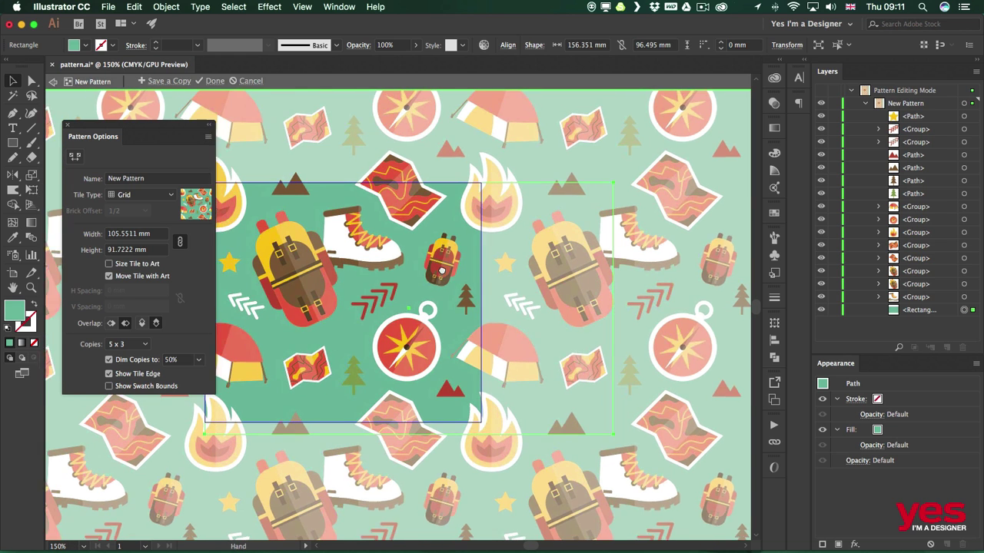
left_click(472, 300)
left_click_drag(482, 304, 541, 291)
left_click(488, 328)
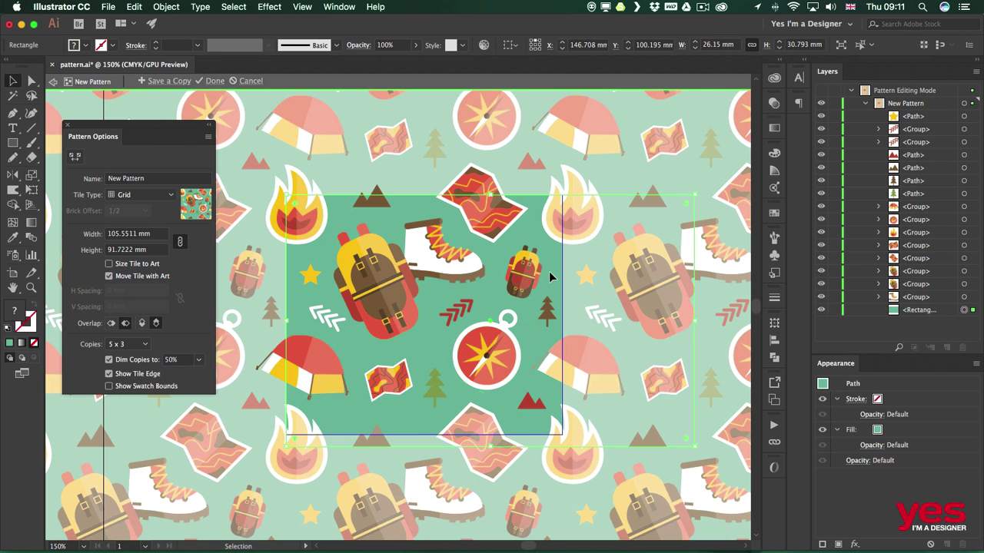
left_click(451, 360)
Duplicate the boot, scale the copy down, and mirror it horizontally.
left_click_drag(416, 273, 433, 258)
left_click_drag(448, 262, 398, 217)
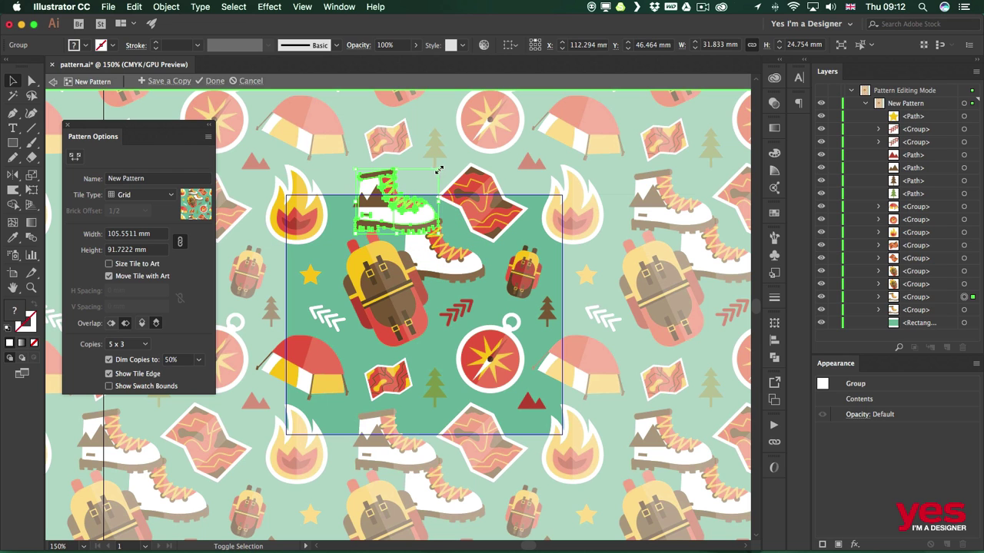
left_click_drag(438, 169, 342, 355)
key("o")
key("v")
Nudge the small boot under the tent, rotate the small map upright, and set the tree beside it.
left_click(322, 362)
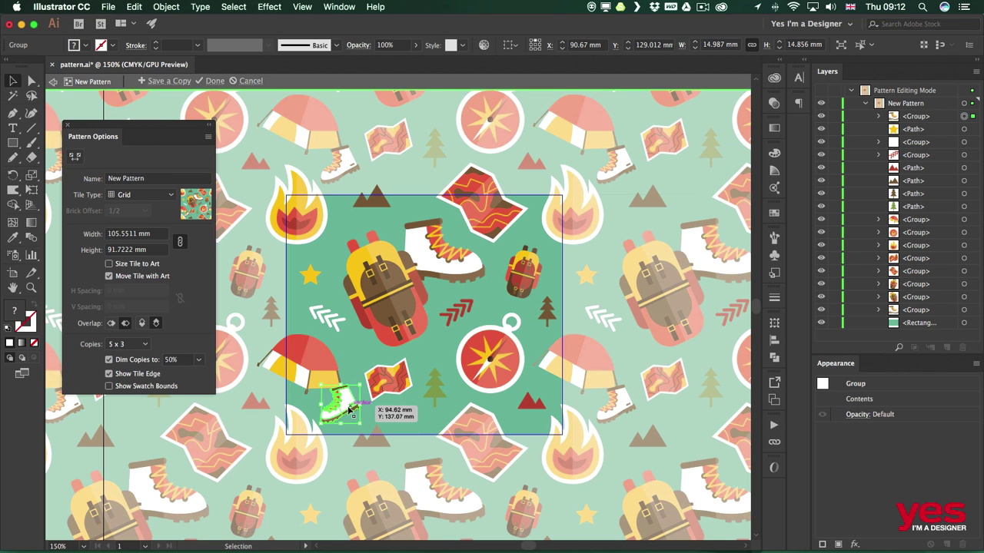
left_click_drag(348, 407, 394, 384)
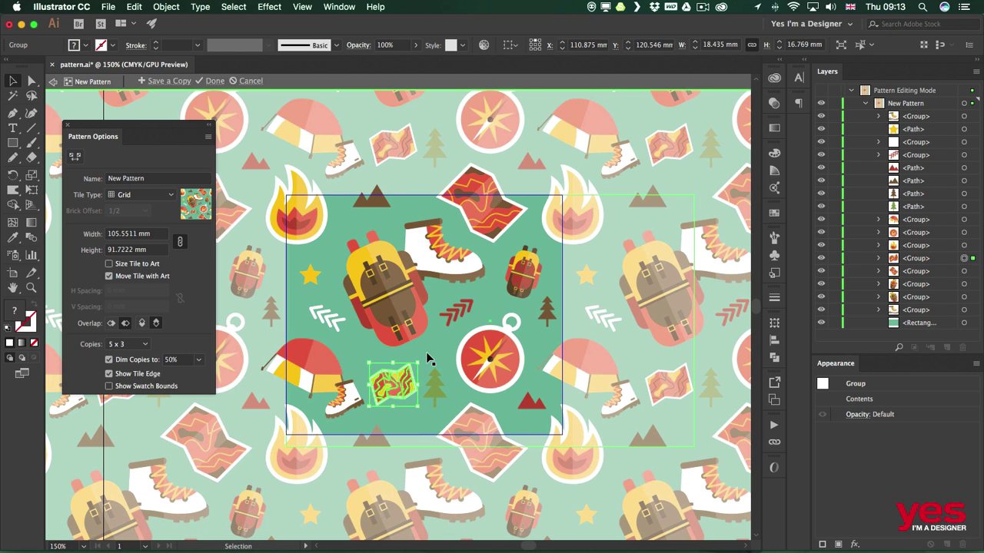
key("r")
left_click_drag(453, 411, 438, 428)
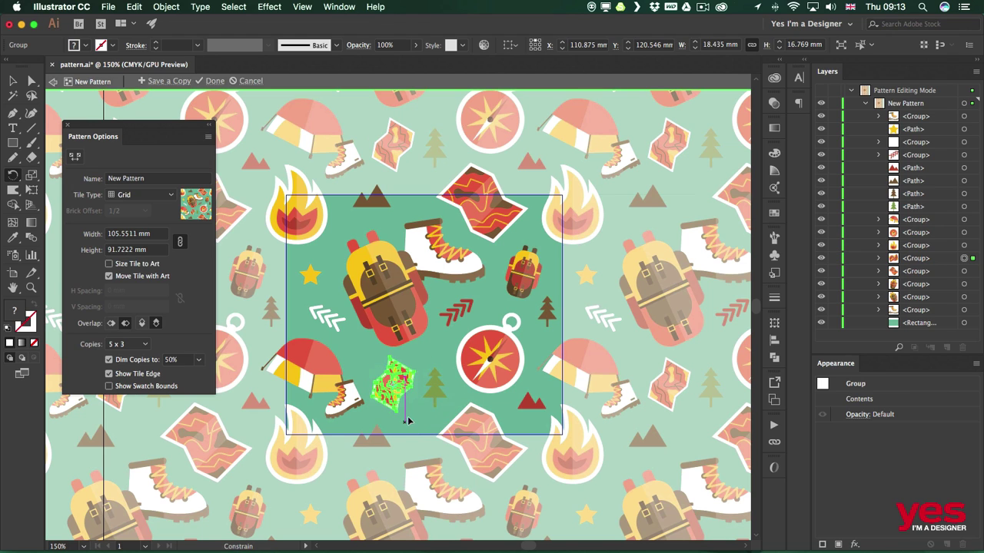
key("v")
left_click_drag(414, 363, 443, 372)
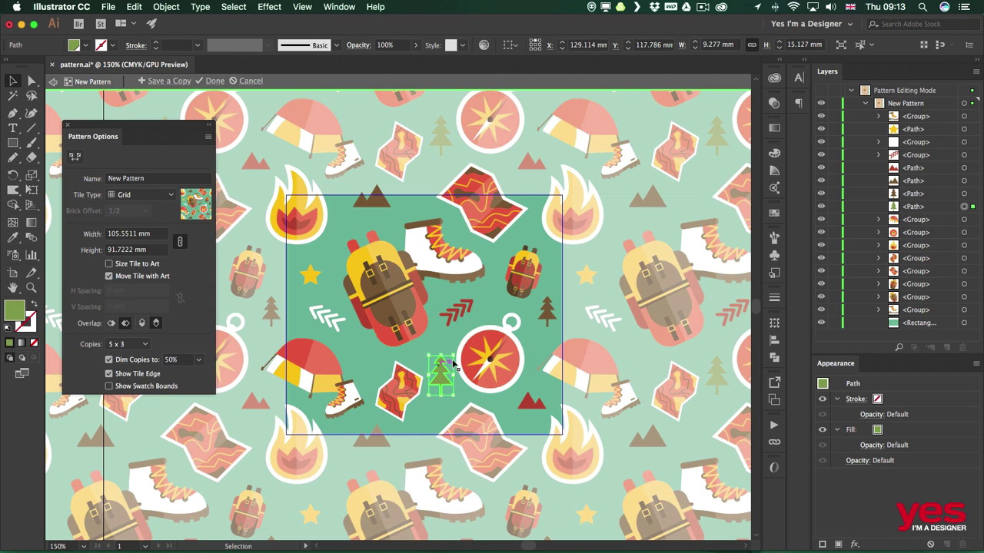
left_click(550, 338)
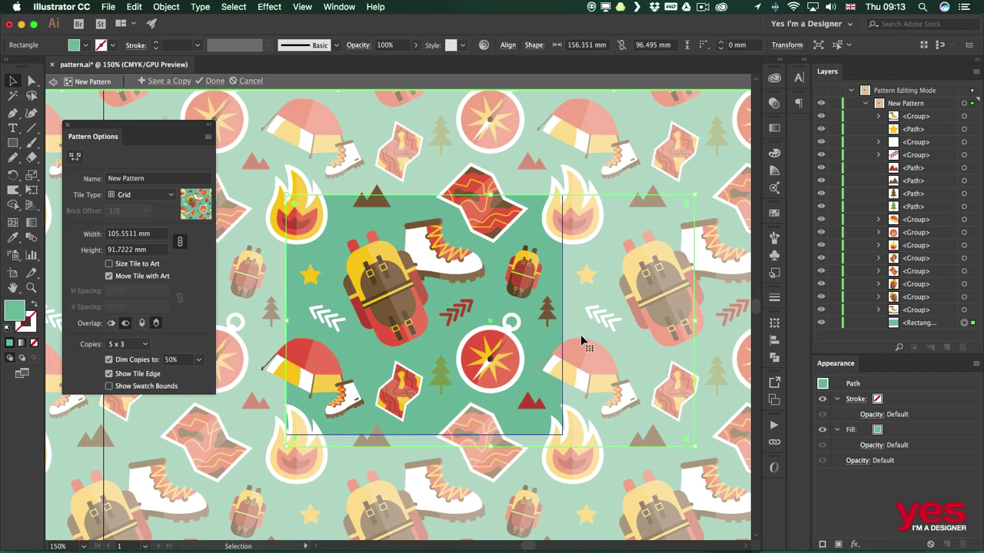